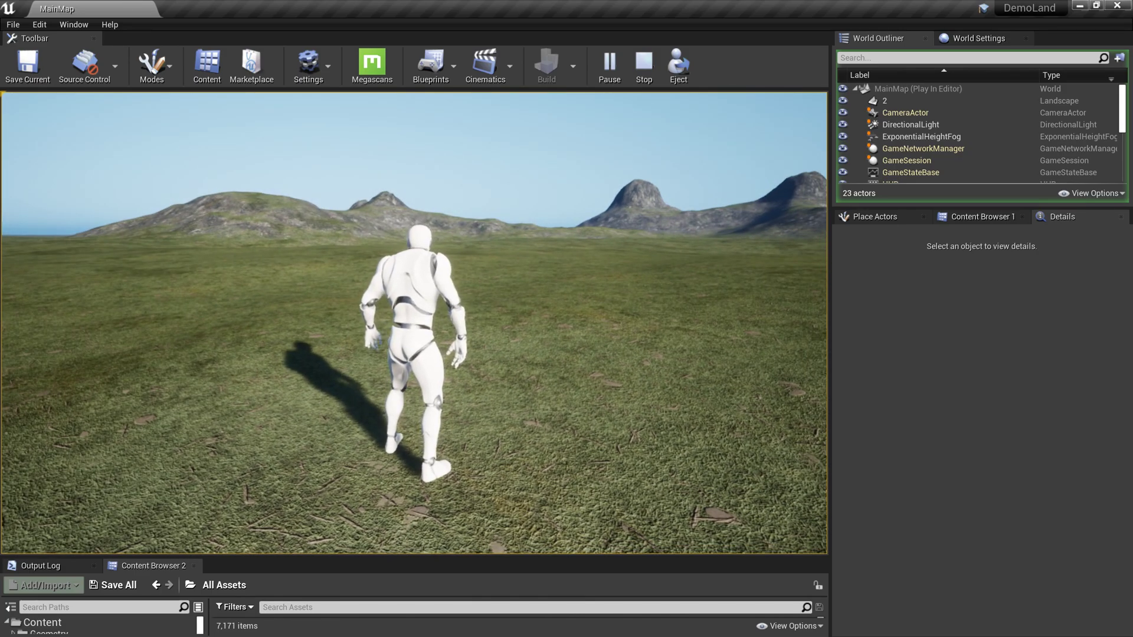
Step: Stop the play preview and switch the editor to Landscape mode
{"action": "key", "text": "w"}
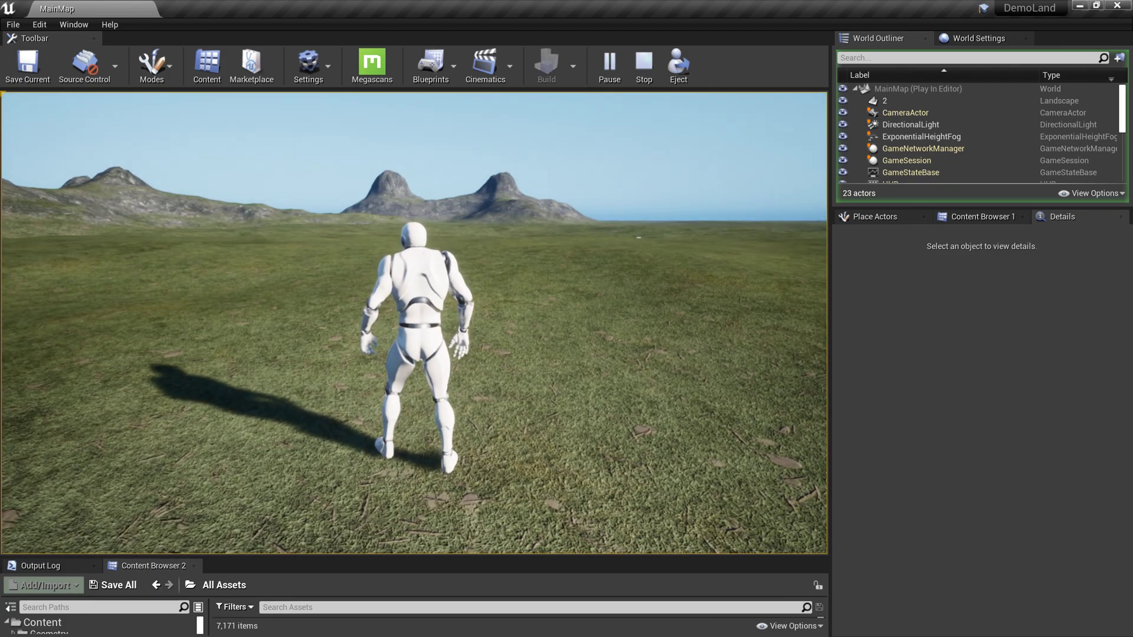
{"action": "key", "text": "Escape"}
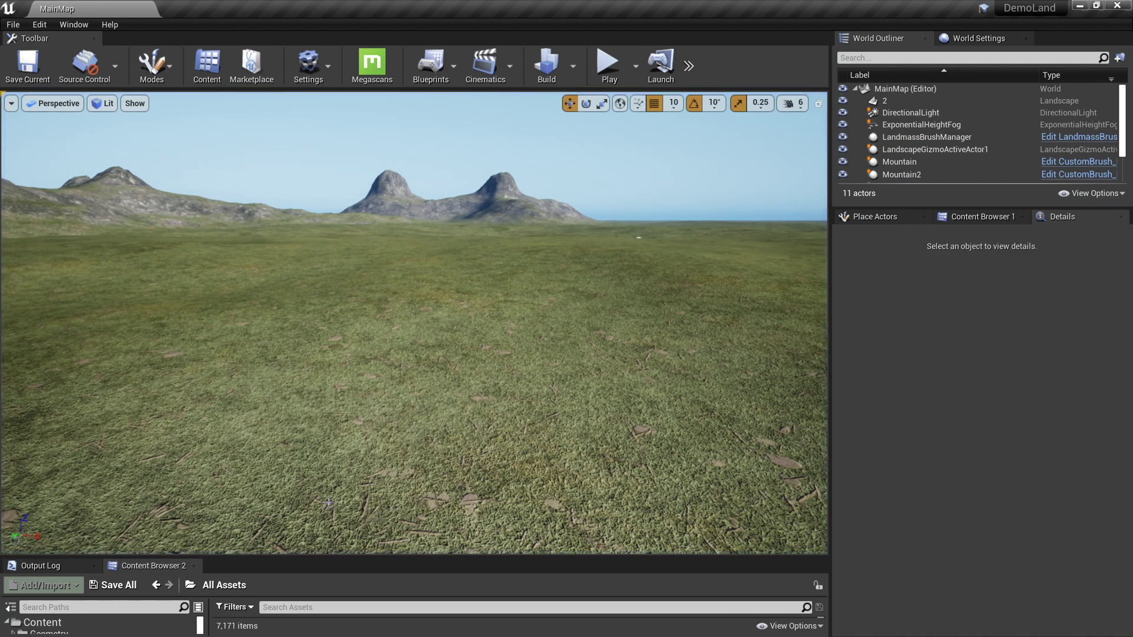
{"action": "left_click", "coordinate": [152, 63]}
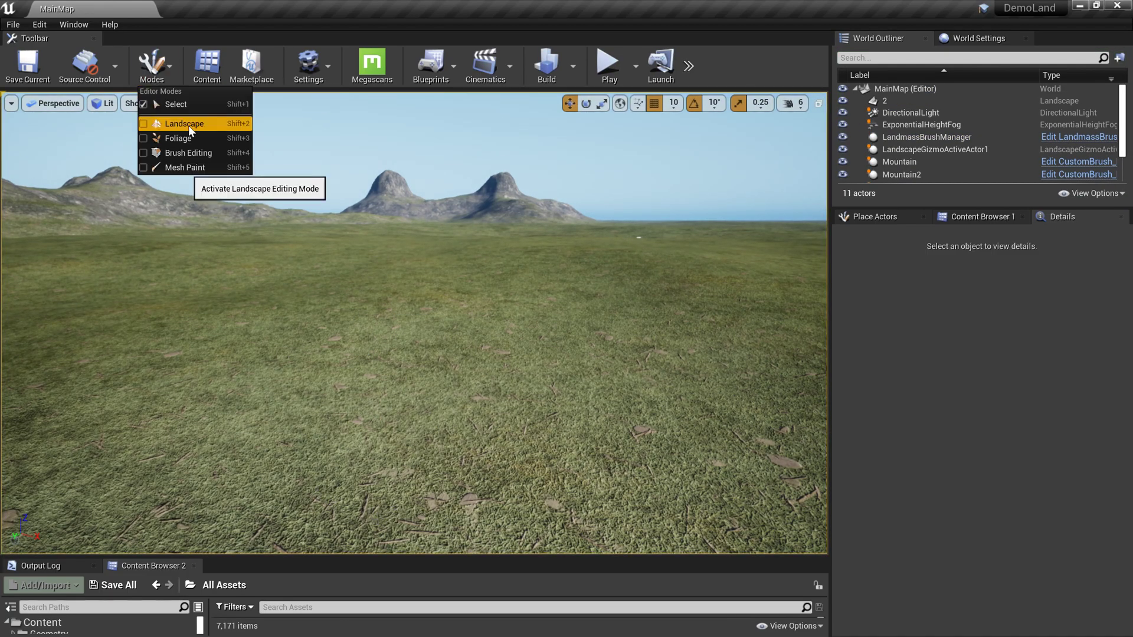
{"action": "left_click", "coordinate": [180, 118]}
Step: Place a CustomBrush_Landmass blueprint brush on the landscape's Base layer to raise a new mountain
{"action": "left_click", "coordinate": [638, 133]}
{"action": "left_click", "coordinate": [113, 97]}
{"action": "left_click", "coordinate": [165, 139]}
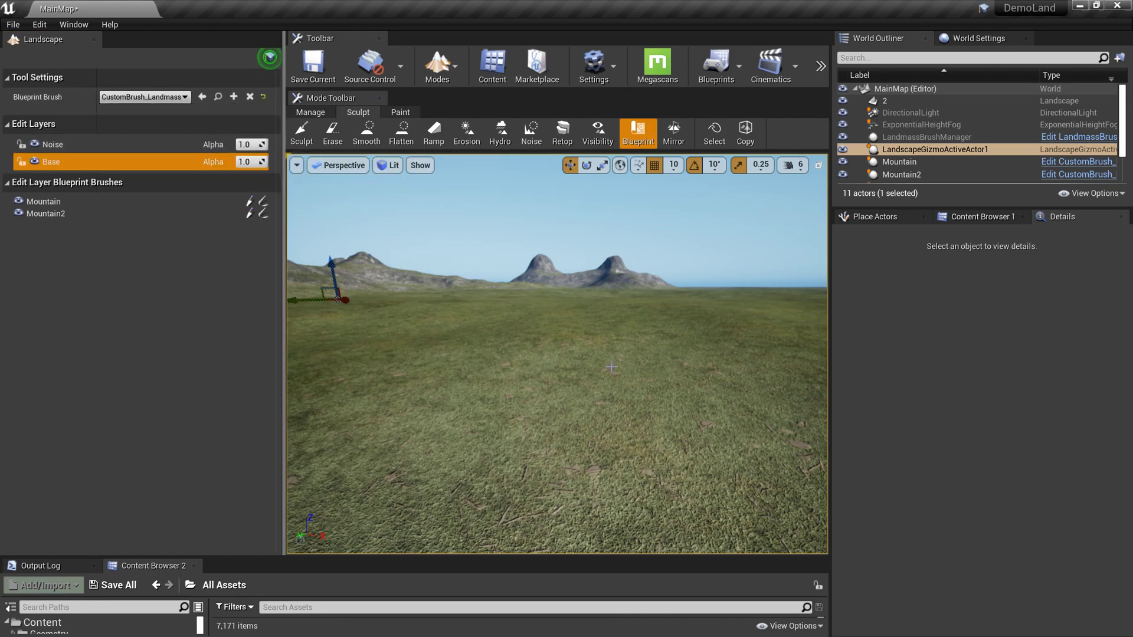
{"action": "left_click", "coordinate": [425, 319]}
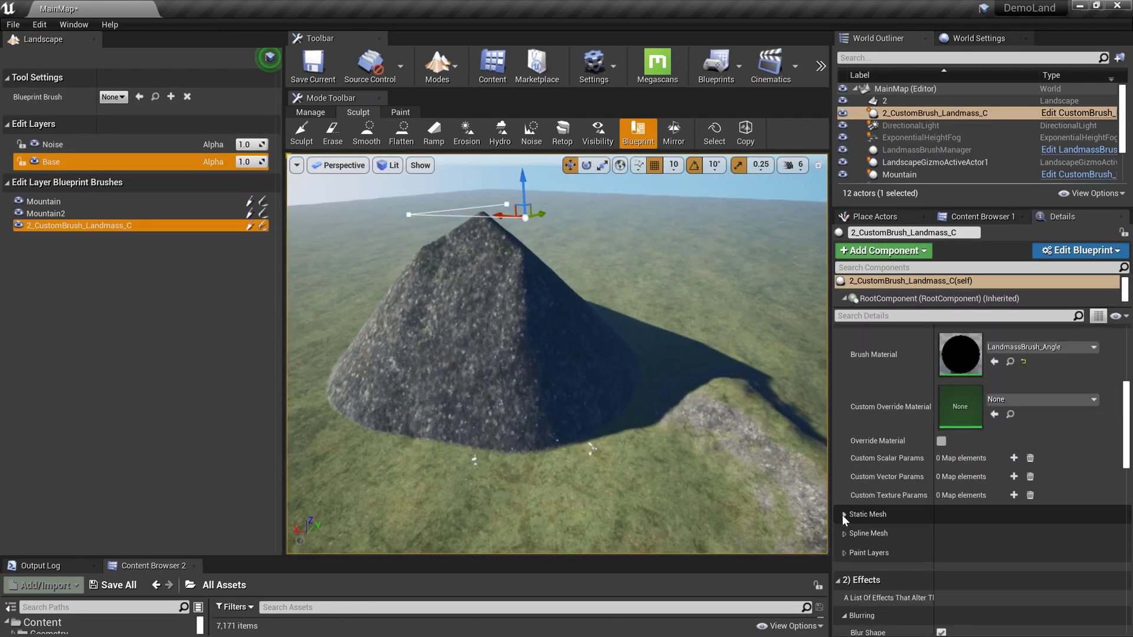
Step: Set the new brush's blur size to 4, displacement height to 1000 and displacement tiling to about 7.35
{"action": "scroll", "coordinate": [842, 515], "scroll_direction": "down", "scroll_amount": 5}
{"action": "left_click", "coordinate": [963, 474]}
{"action": "scroll", "coordinate": [964, 474], "scroll_direction": "down", "scroll_amount": 2}
{"action": "left_click", "coordinate": [966, 468]}
{"action": "type", "text": "1000"}
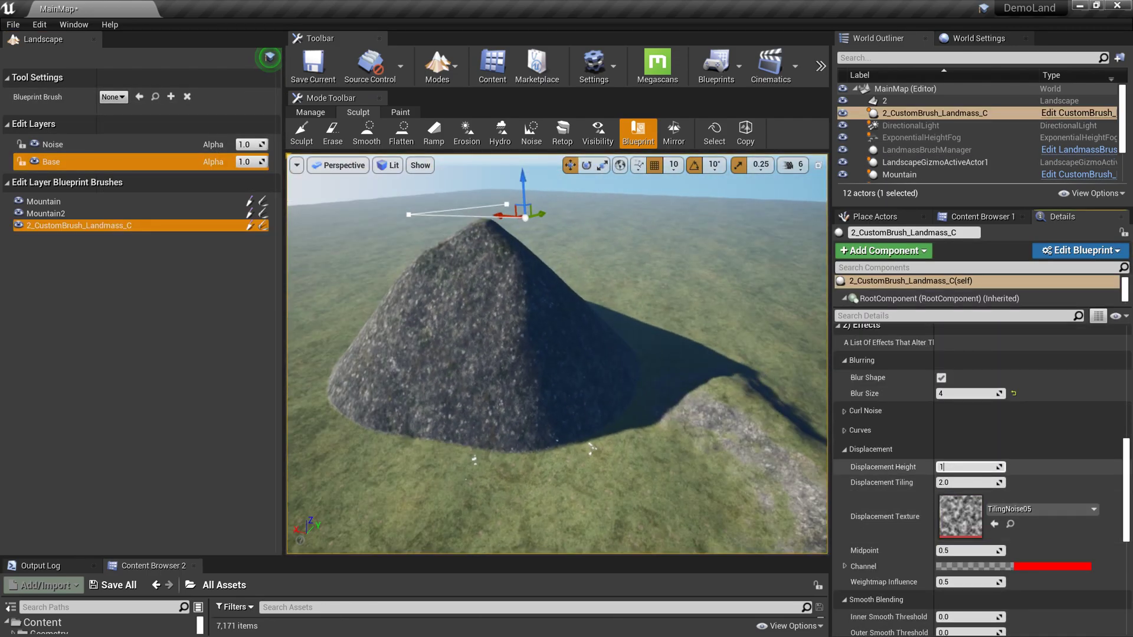
{"action": "left_click_drag", "start_coordinate": [966, 484], "coordinate": [985, 483]}
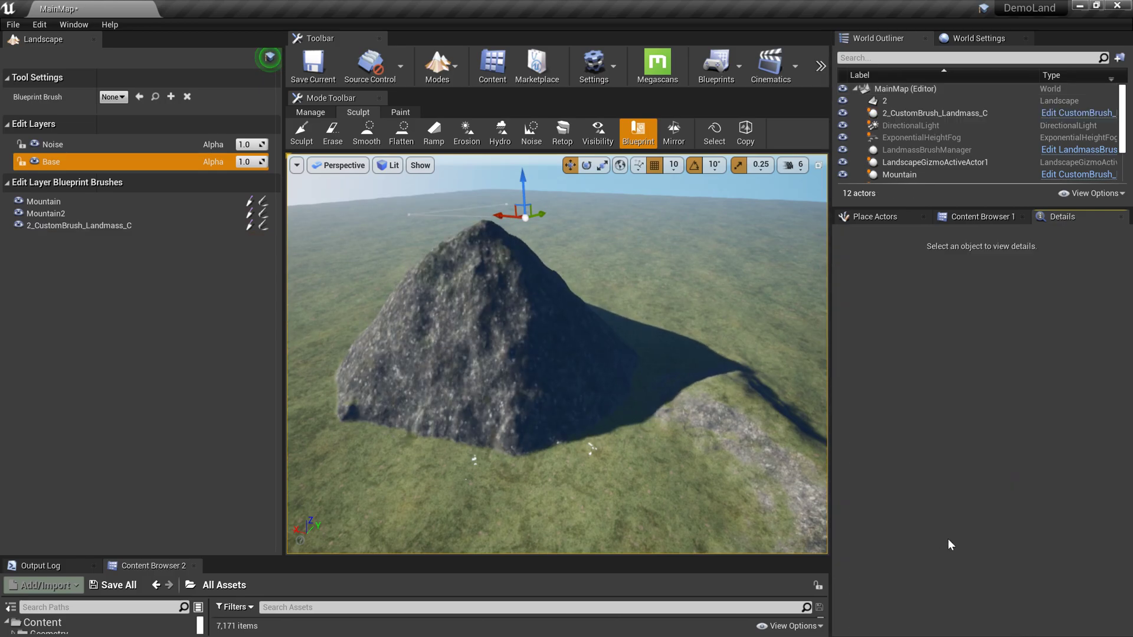
Step: Set the new landmass brush's outer smooth threshold to 2000
{"action": "left_click", "coordinate": [935, 113]}
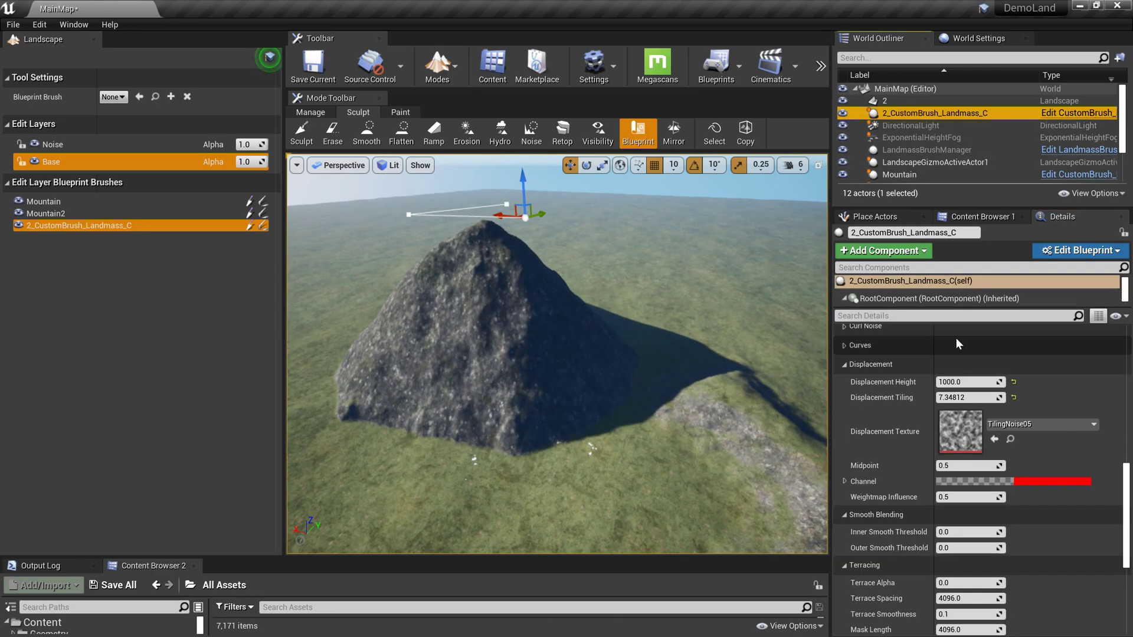
{"action": "scroll", "coordinate": [959, 431], "scroll_direction": "down", "scroll_amount": 3}
{"action": "left_click", "coordinate": [966, 378]}
{"action": "type", "text": "2000"}
{"action": "key", "text": "Return"}
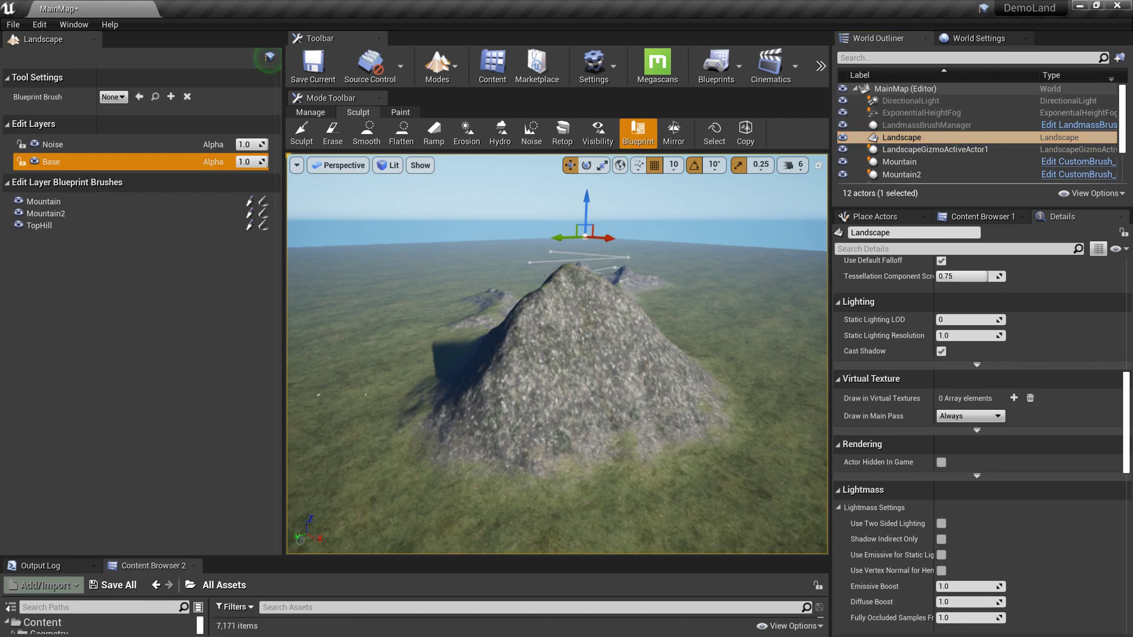
Step: Switch to landscape painting and select the TopAlpha target layer
{"action": "key", "text": "a"}
{"action": "right_click_drag", "start_coordinate": [556, 354], "coordinate": [321, 354]}
{"action": "key", "text": "d"}
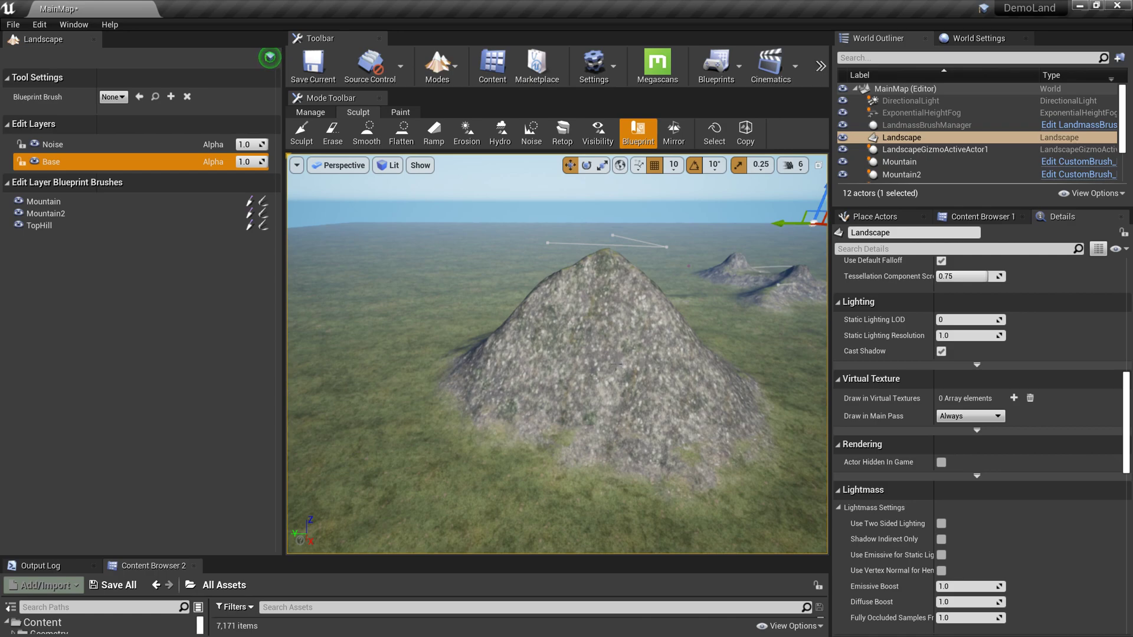
{"action": "left_click", "coordinate": [401, 113]}
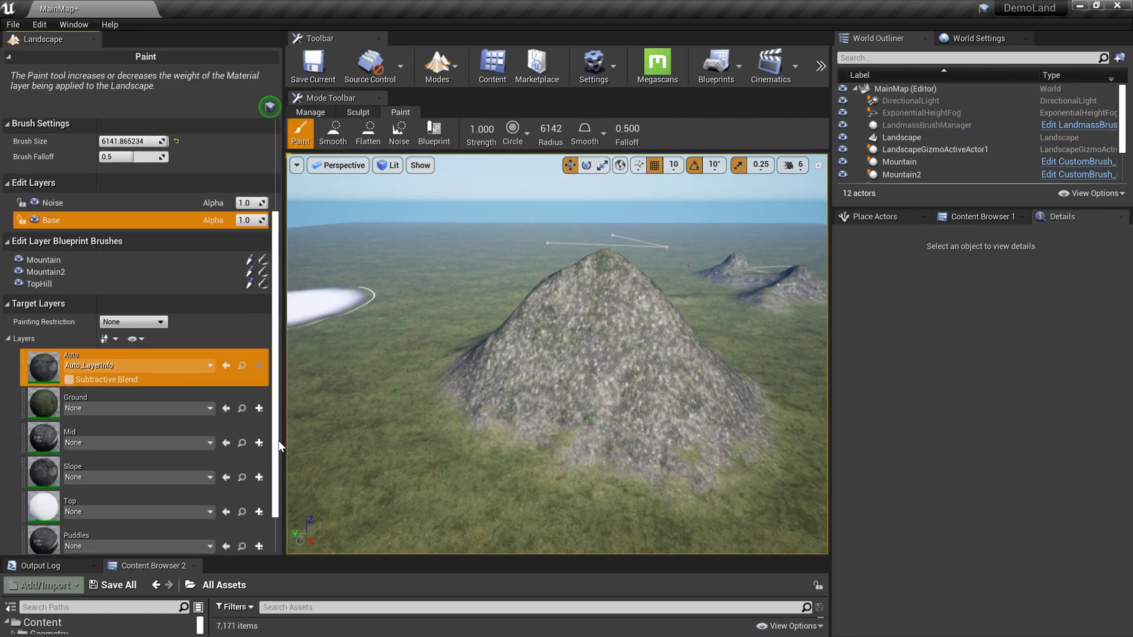
{"action": "left_click_drag", "start_coordinate": [276, 446], "coordinate": [269, 579]}
{"action": "scroll", "coordinate": [168, 307], "scroll_direction": "down", "scroll_amount": 3}
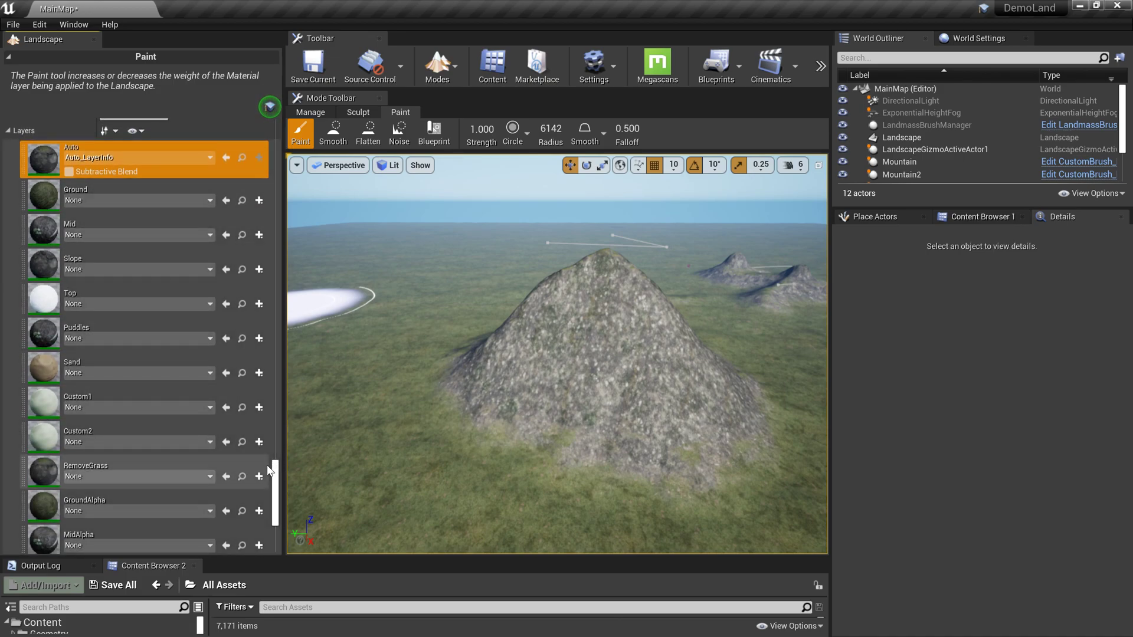
{"action": "scroll", "coordinate": [274, 495], "scroll_direction": "down", "scroll_amount": 1}
{"action": "scroll", "coordinate": [129, 487], "scroll_direction": "down", "scroll_amount": 3}
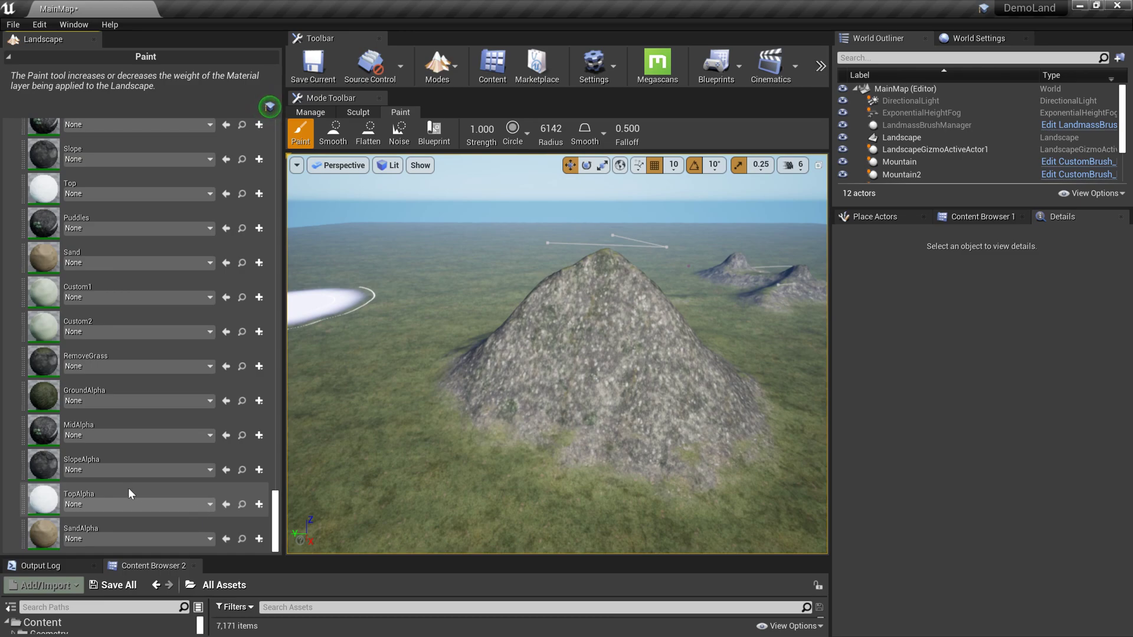
{"action": "left_click", "coordinate": [115, 488]}
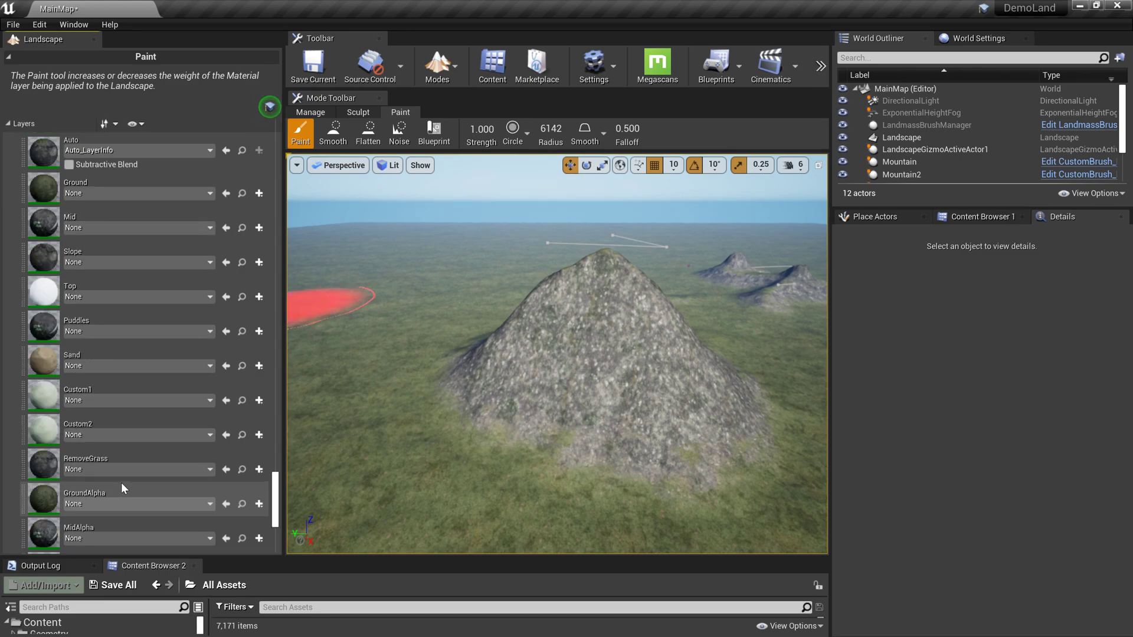
{"action": "scroll", "coordinate": [222, 486], "scroll_direction": "down", "scroll_amount": 1}
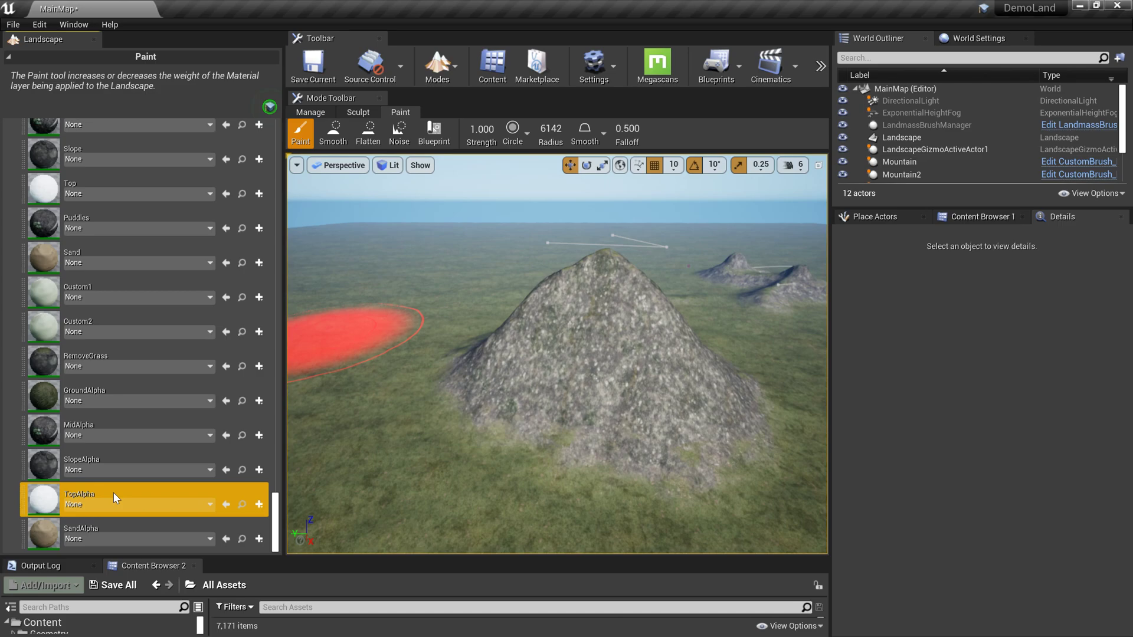
Step: Create a non-weight-blended layer info for TopAlpha in the Maps/LayerInfos folder
{"action": "left_click", "coordinate": [258, 505]}
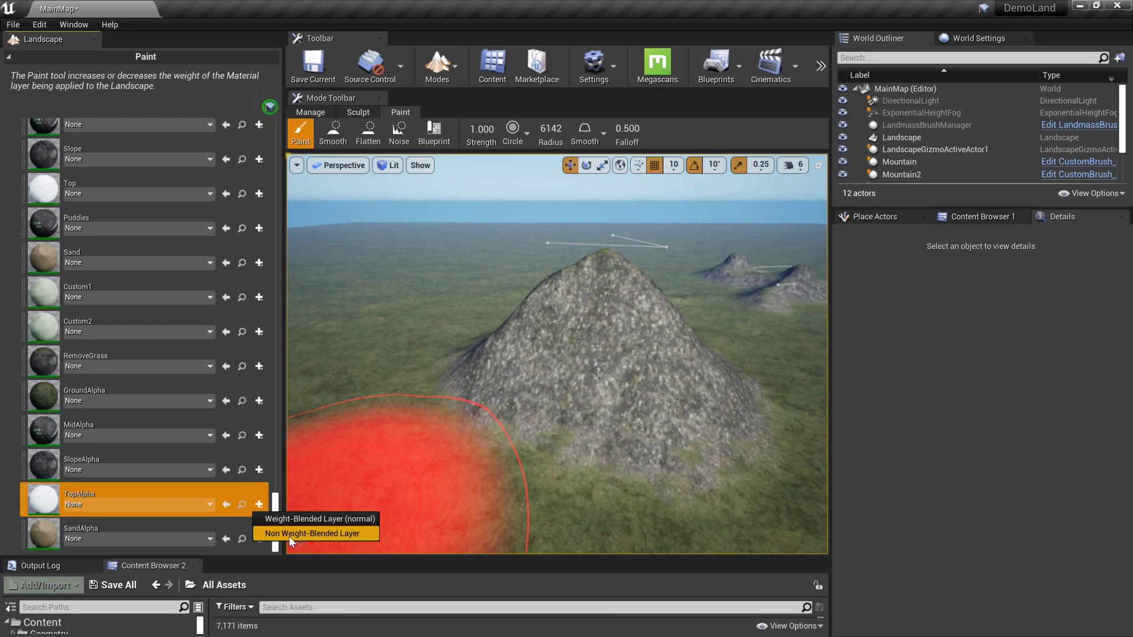
{"action": "left_click", "coordinate": [289, 534]}
{"action": "left_click", "coordinate": [476, 250]}
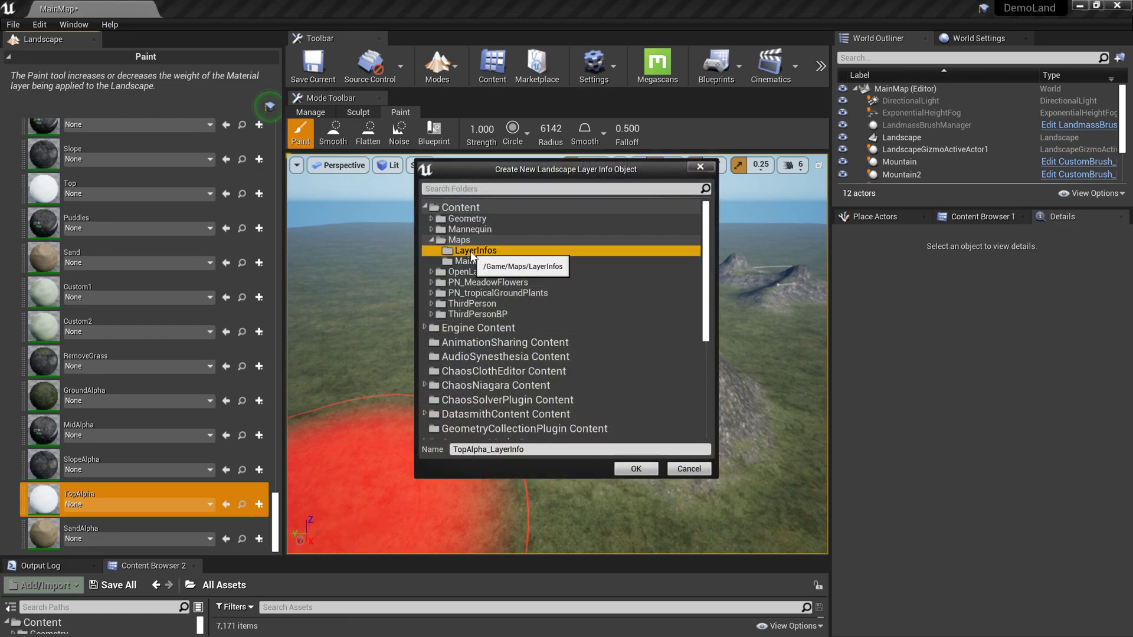
{"action": "left_click", "coordinate": [635, 469]}
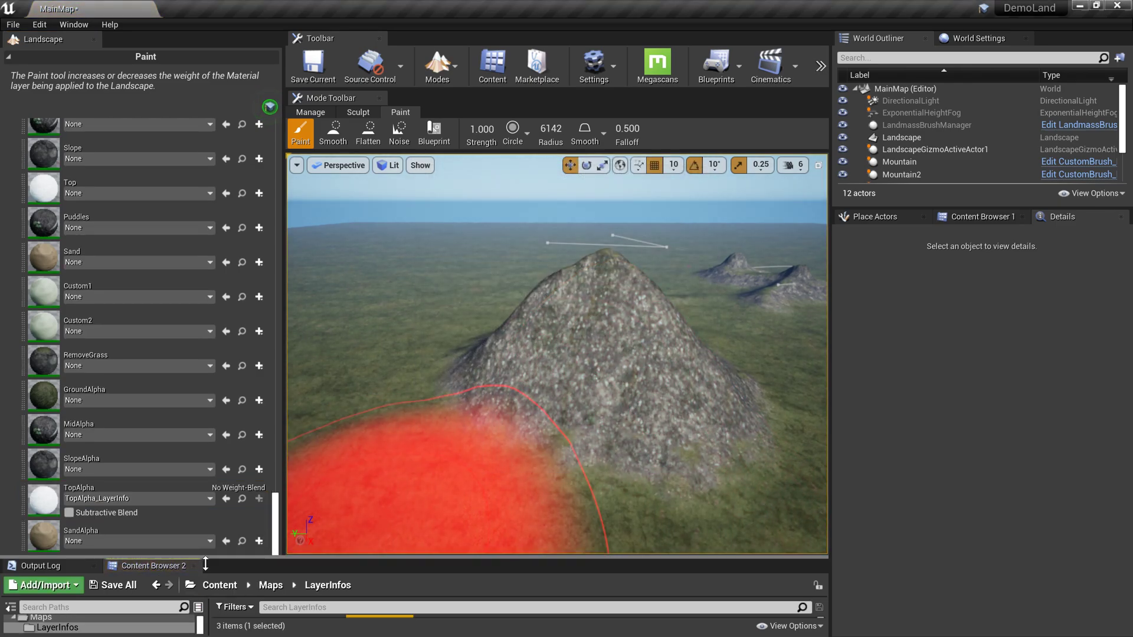
Step: Create a non-weight-blended layer info for the SandAlpha layer in the Maps/LayerInfos folder
{"action": "left_click", "coordinate": [130, 524]}
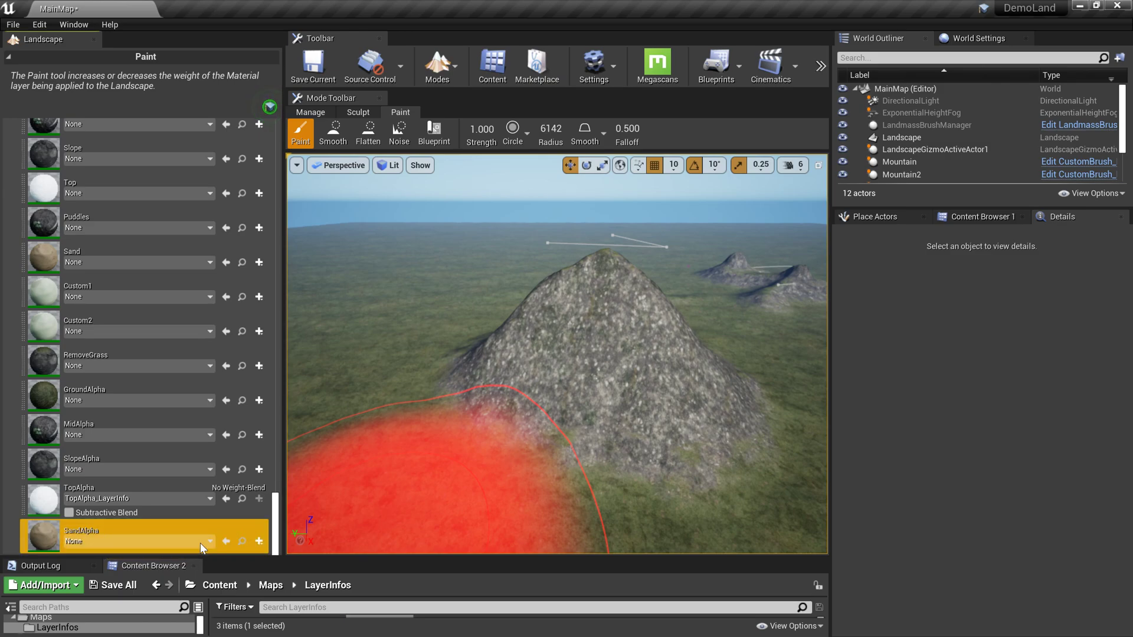
{"action": "left_click", "coordinate": [258, 542]}
{"action": "left_click", "coordinate": [289, 565]}
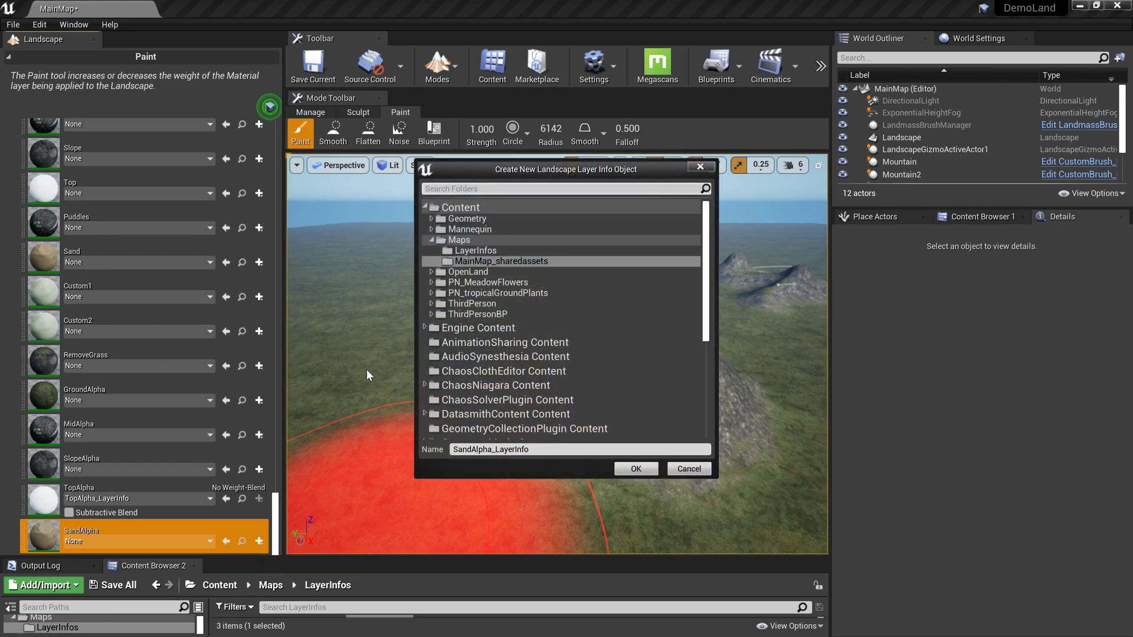
{"action": "left_click", "coordinate": [475, 251]}
{"action": "left_click", "coordinate": [636, 469]}
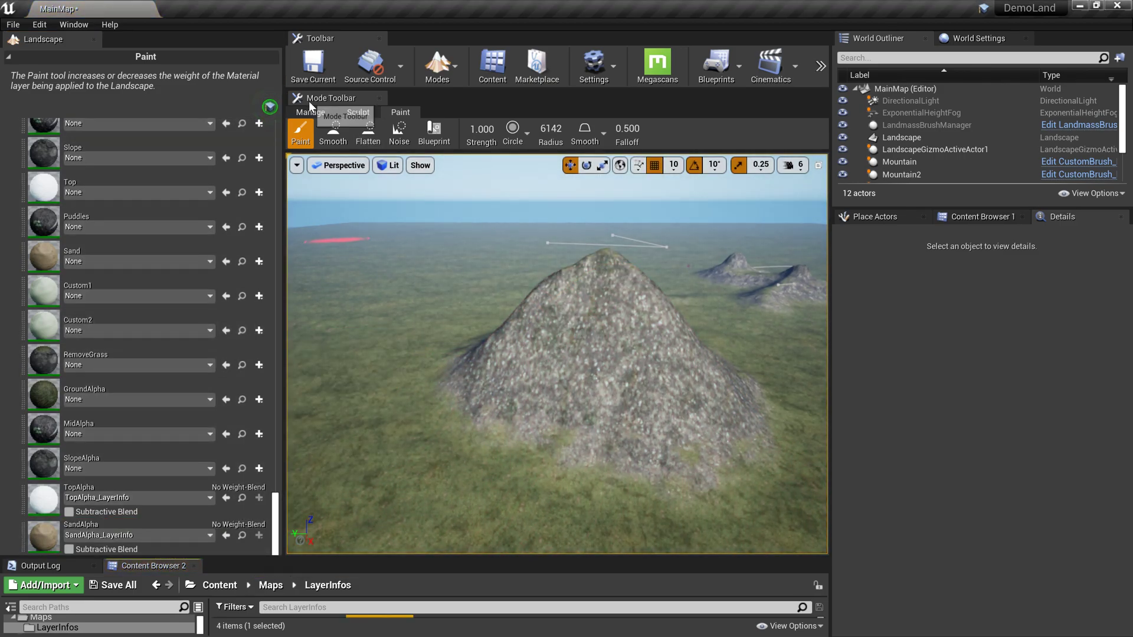
Step: Select the TopHill brush and add an entry to its Paint Layer Target Settings
{"action": "left_click", "coordinate": [350, 112]}
{"action": "left_click", "coordinate": [396, 112]}
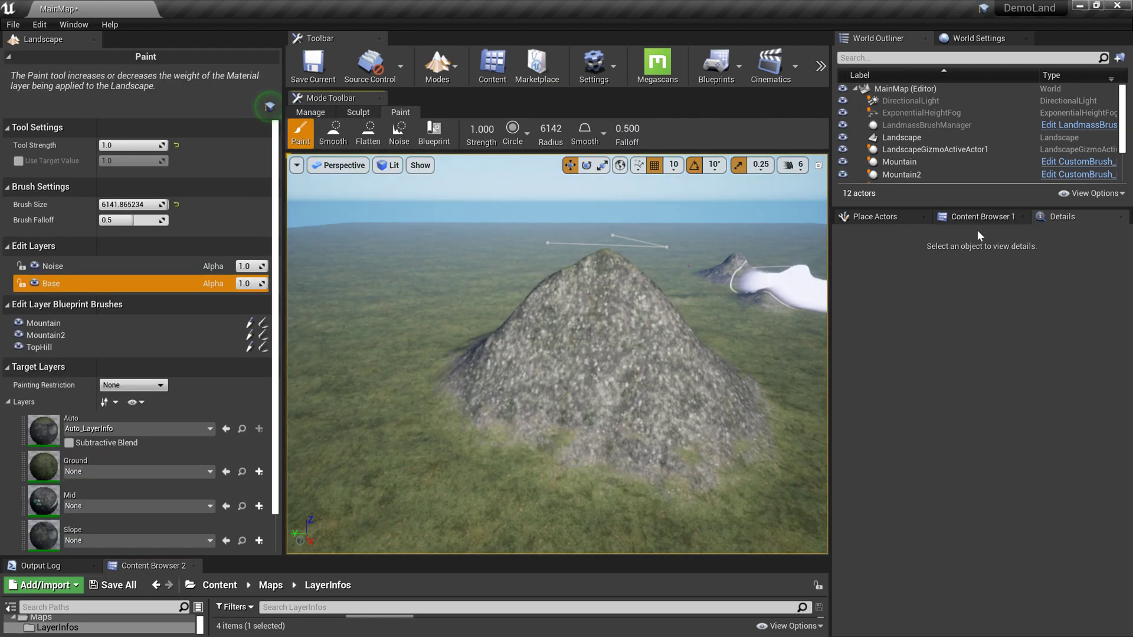
{"action": "scroll", "coordinate": [890, 157], "scroll_direction": "down", "scroll_amount": 3}
{"action": "left_click", "coordinate": [896, 176]}
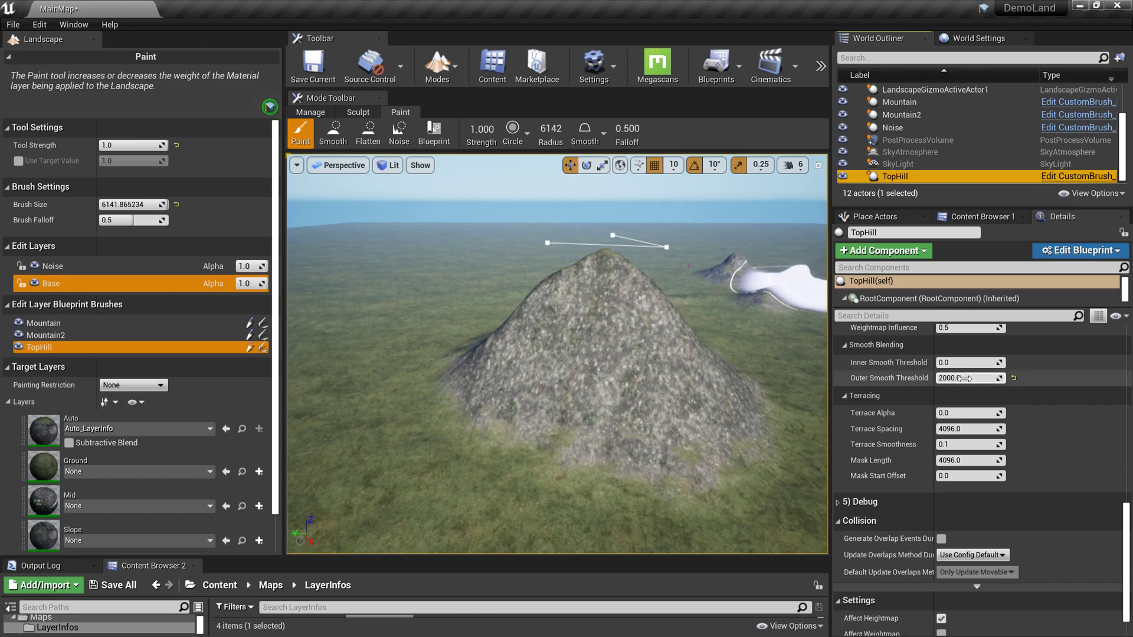
{"action": "scroll", "coordinate": [943, 389], "scroll_direction": "up", "scroll_amount": 5}
{"action": "scroll", "coordinate": [942, 387], "scroll_direction": "up", "scroll_amount": 1}
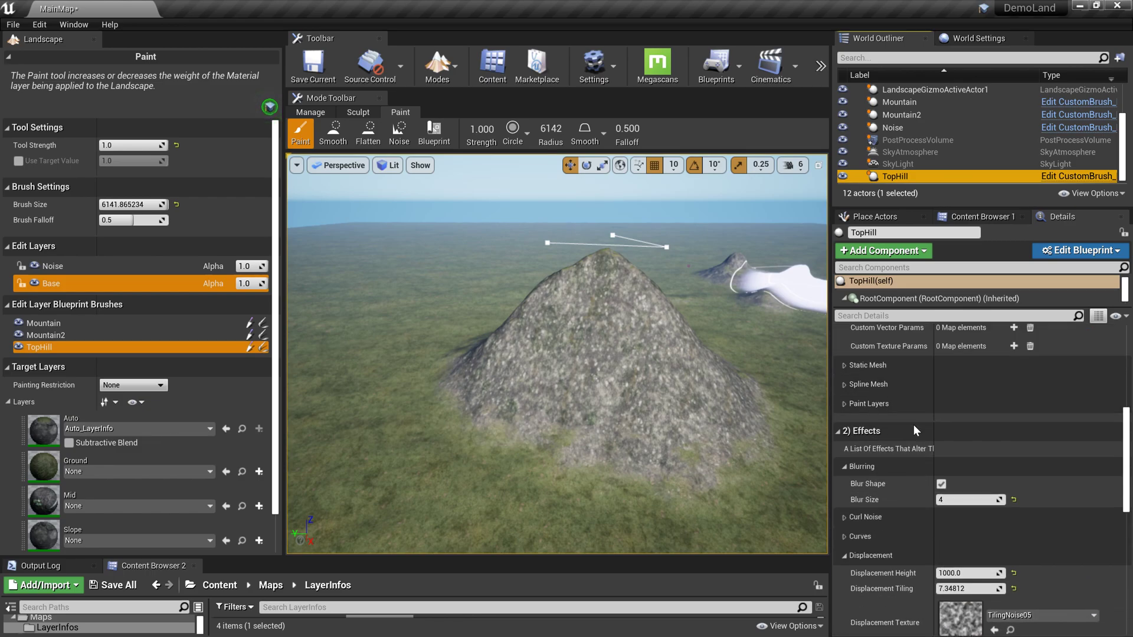
{"action": "left_click", "coordinate": [844, 405]}
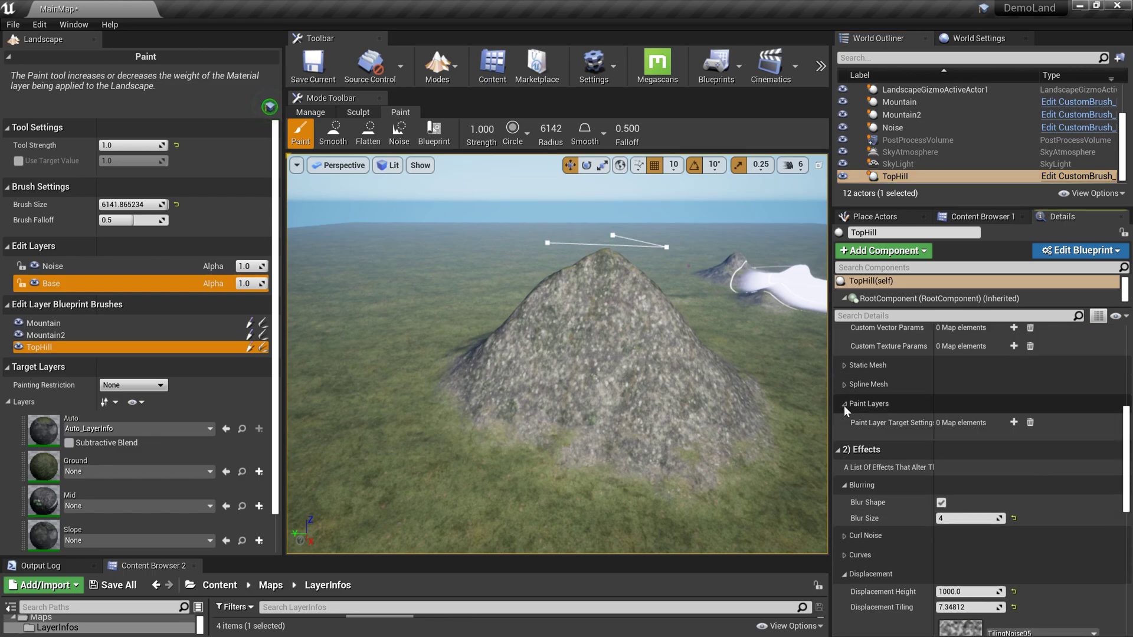
{"action": "left_click", "coordinate": [1014, 422]}
Step: Name the new paint layer entry of the TopHill brush TopAlpha
{"action": "left_click", "coordinate": [892, 440]}
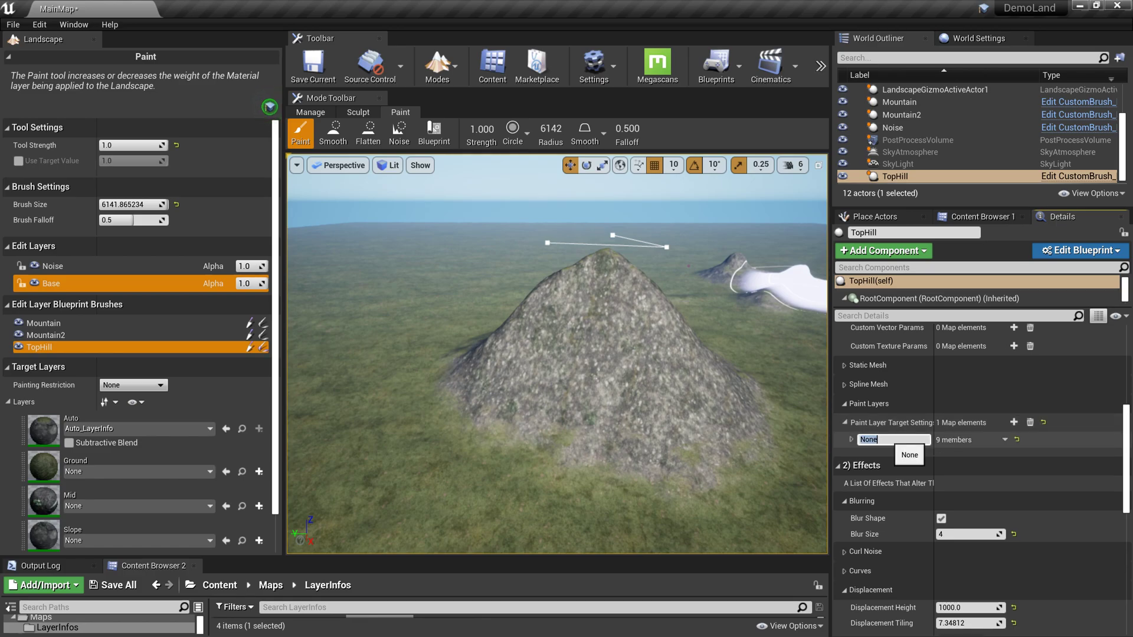
{"action": "type", "text": "Top"}
{"action": "key", "text": "Return"}
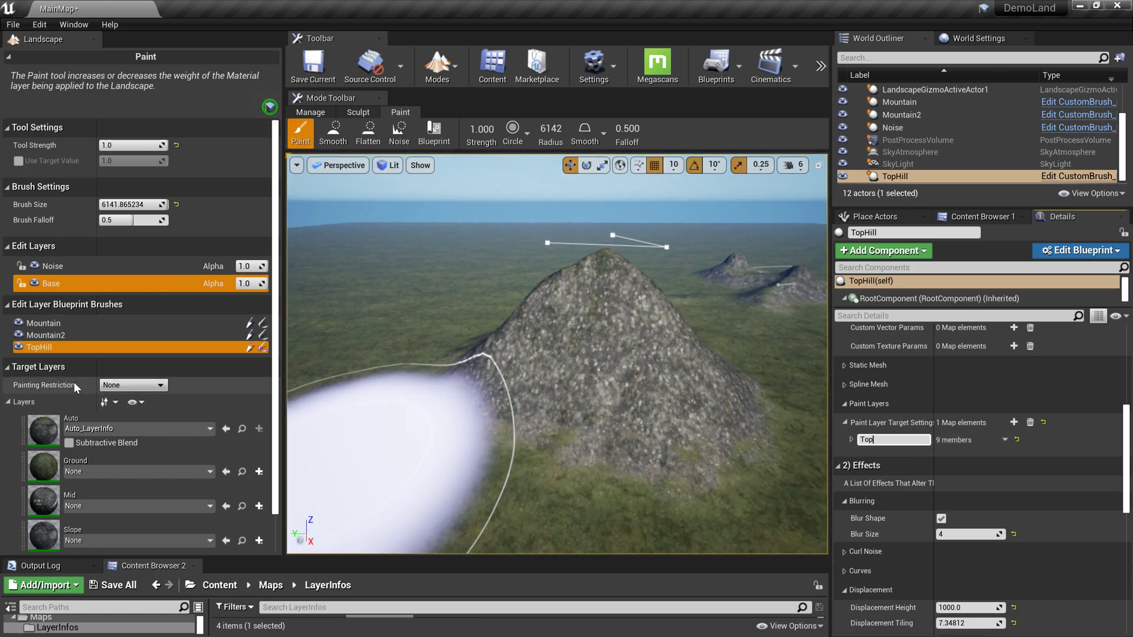
{"action": "scroll", "coordinate": [155, 406], "scroll_direction": "down", "scroll_amount": 3}
{"action": "scroll", "coordinate": [155, 406], "scroll_direction": "down", "scroll_amount": 4}
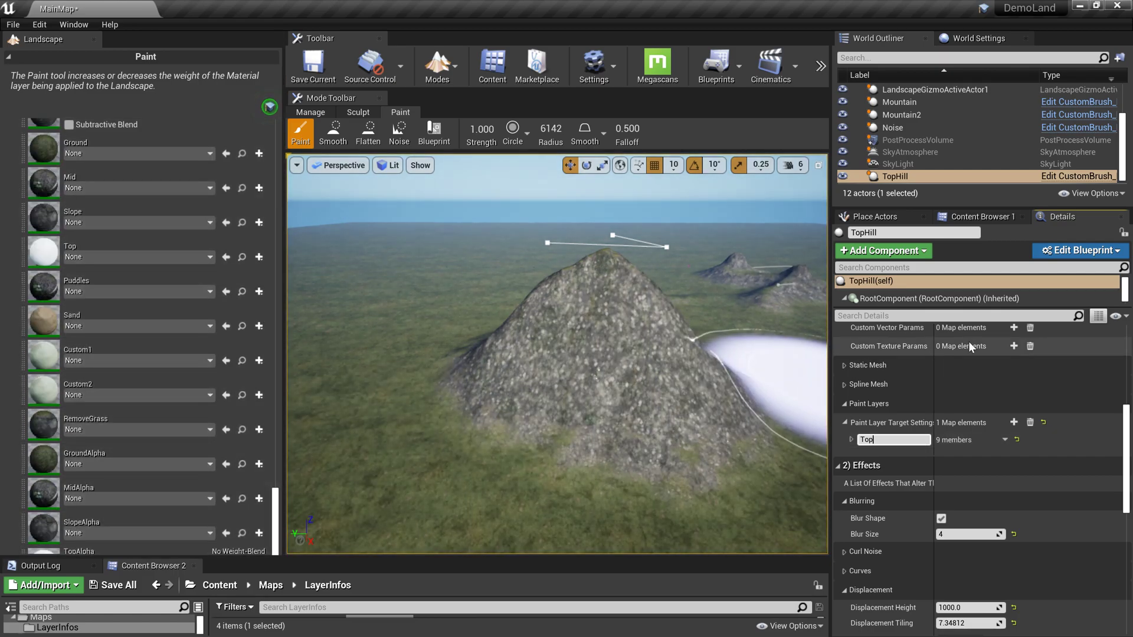
{"action": "left_click", "coordinate": [885, 440]}
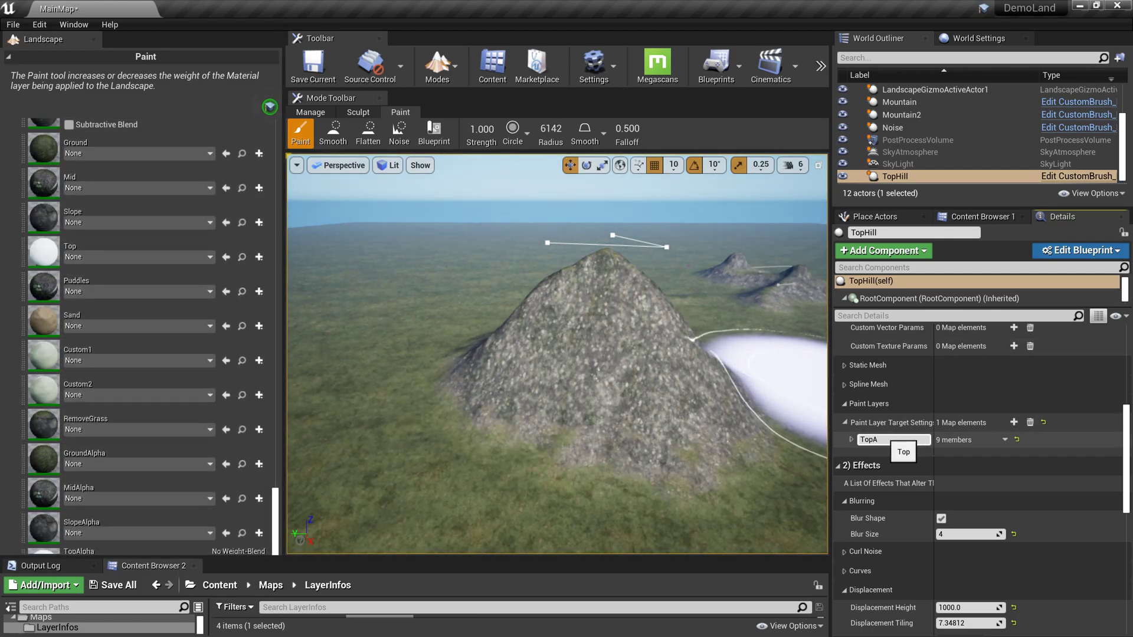
{"action": "key", "text": "Return"}
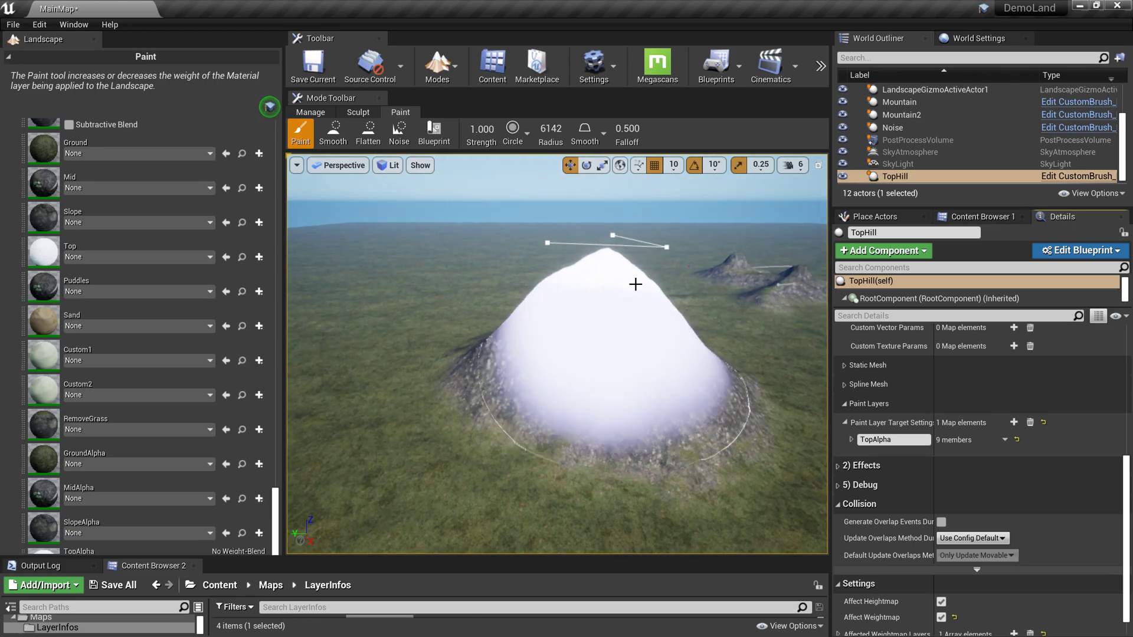
Step: Set the TopAlpha entry's texture tiling to about 20.09 and its texture influence to about 3.5
{"action": "left_click", "coordinate": [851, 440]}
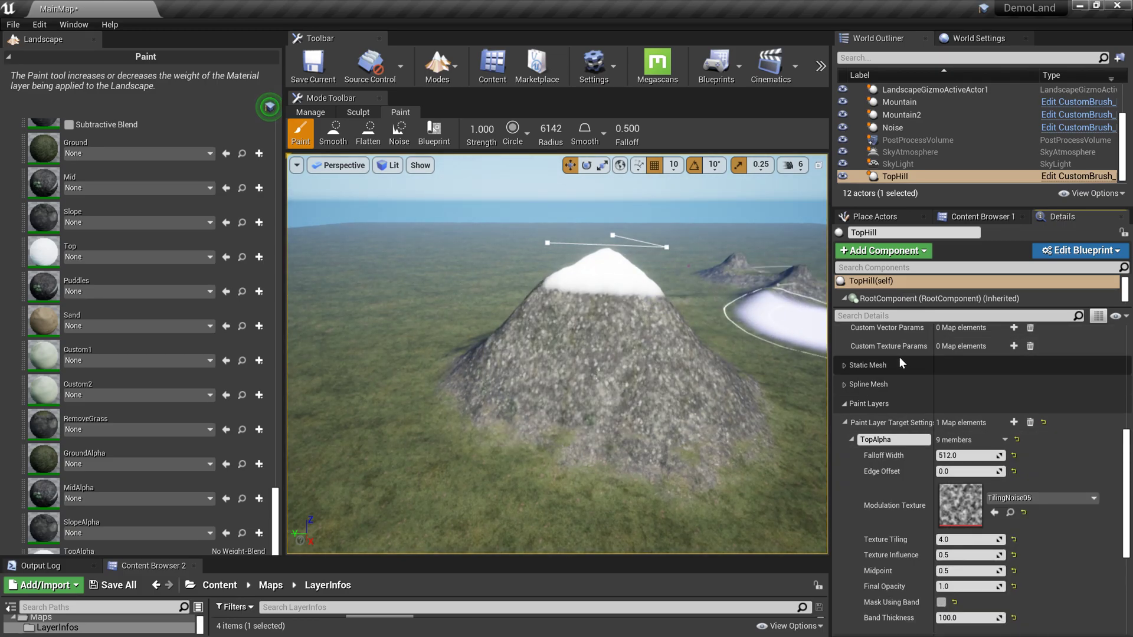
{"action": "left_click", "coordinate": [1004, 551]}
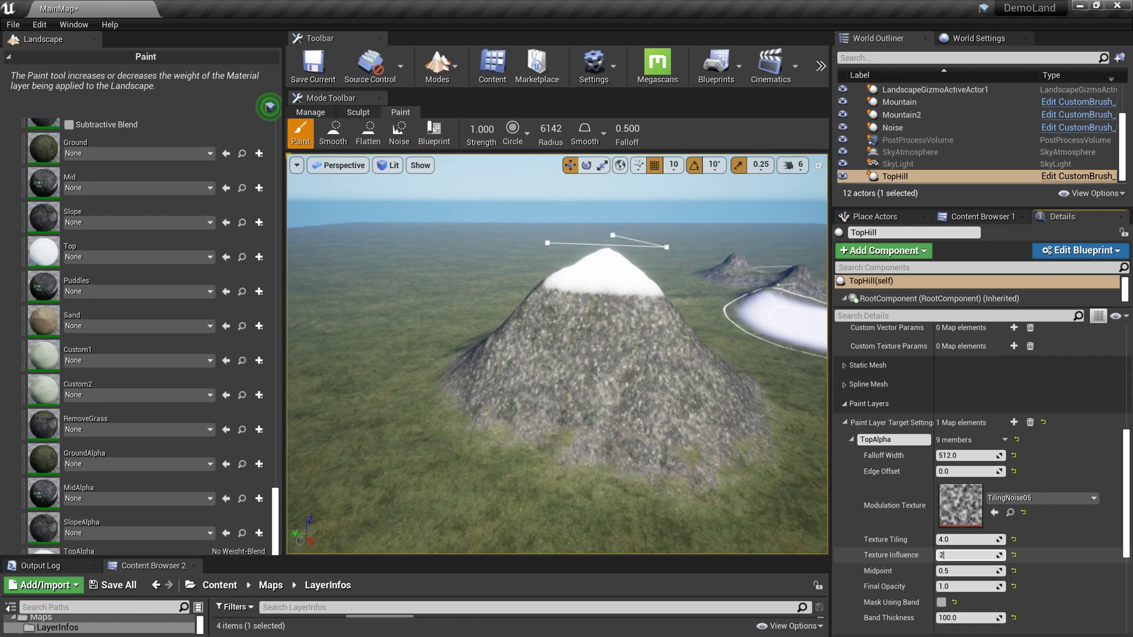
{"action": "type", "text": "2"}
{"action": "left_click", "coordinate": [968, 539]}
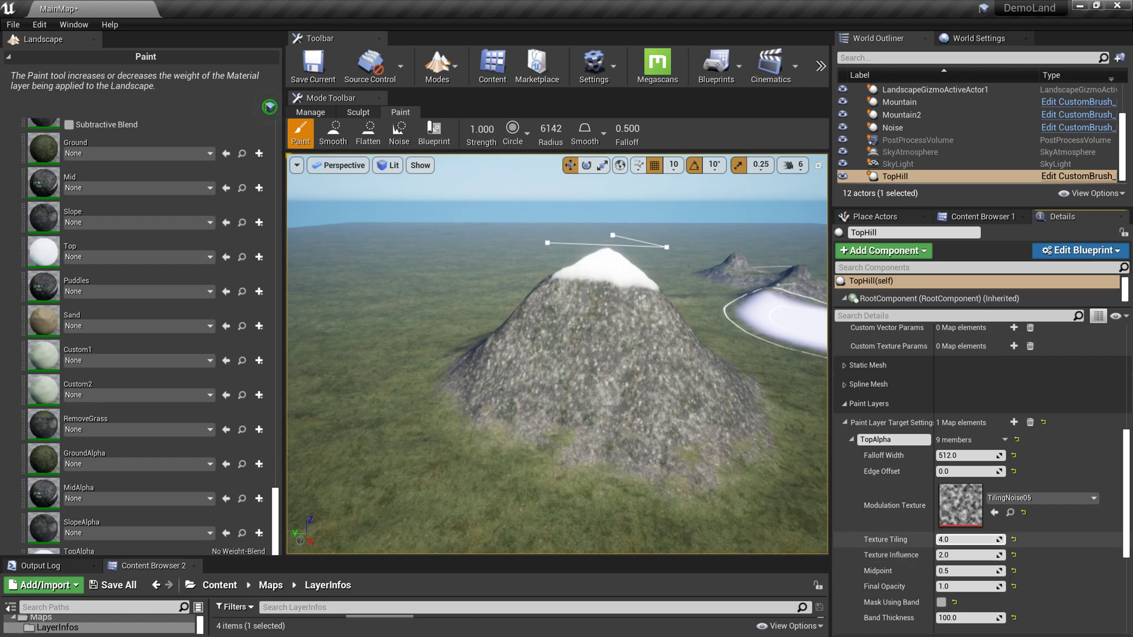
{"action": "left_click_drag", "start_coordinate": [962, 539], "coordinate": [1039, 540]}
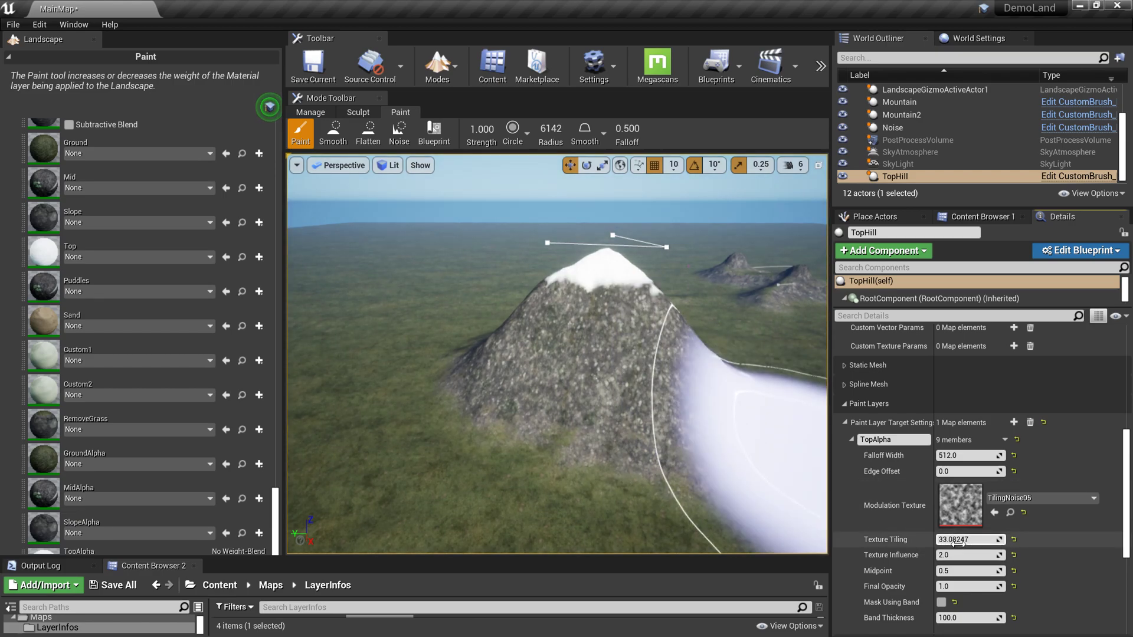
{"action": "left_click_drag", "start_coordinate": [967, 540], "coordinate": [990, 556]}
{"action": "mouse_move", "coordinate": [678, 401]}
{"action": "right_mouse_down"}
{"action": "mouse_move", "coordinate": [662, 348]}
{"action": "mouse_move", "coordinate": [749, 354]}
{"action": "right_mouse_up"}
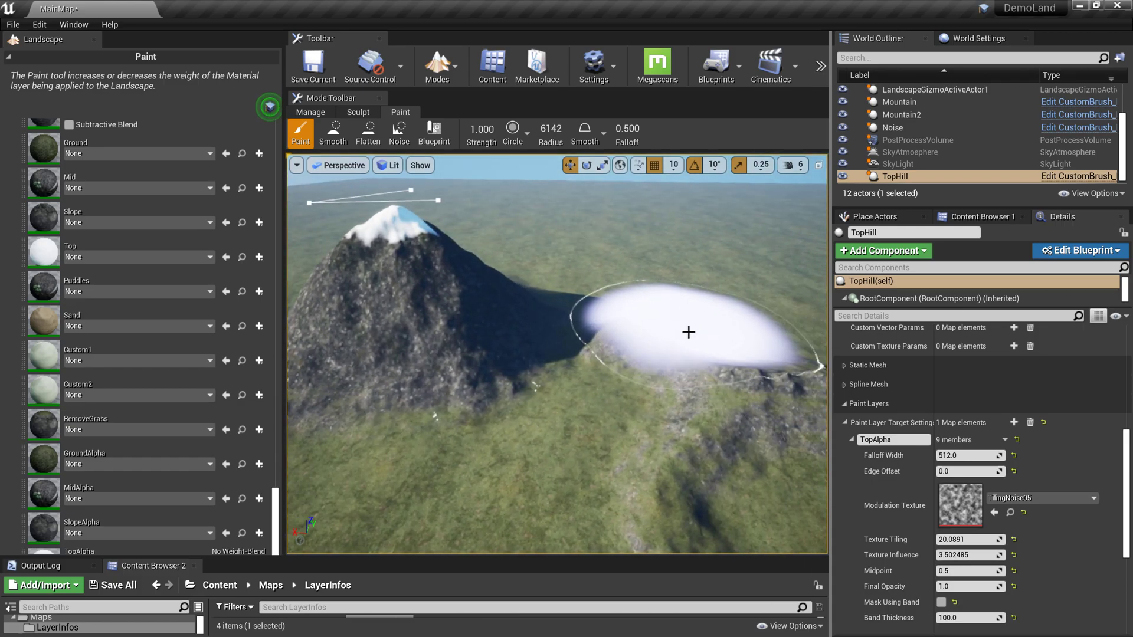
Step: Add a second entry named SandAlpha to the TopHill brush's Paint Layer Target Settings
{"action": "mouse_move", "coordinate": [688, 331]}
{"action": "right_mouse_down"}
{"action": "mouse_move", "coordinate": [619, 355]}
{"action": "mouse_move", "coordinate": [667, 360]}
{"action": "mouse_move", "coordinate": [691, 336]}
{"action": "mouse_move", "coordinate": [720, 335]}
{"action": "mouse_move", "coordinate": [744, 355]}
{"action": "mouse_move", "coordinate": [662, 321]}
{"action": "right_mouse_up"}
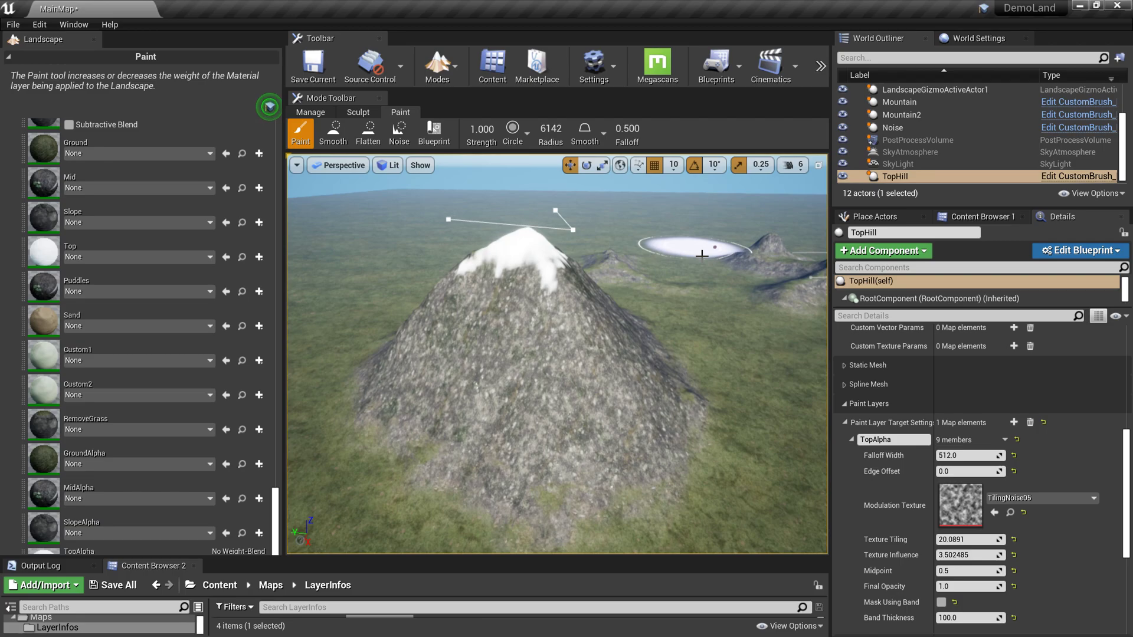
{"action": "left_click", "coordinate": [852, 439]}
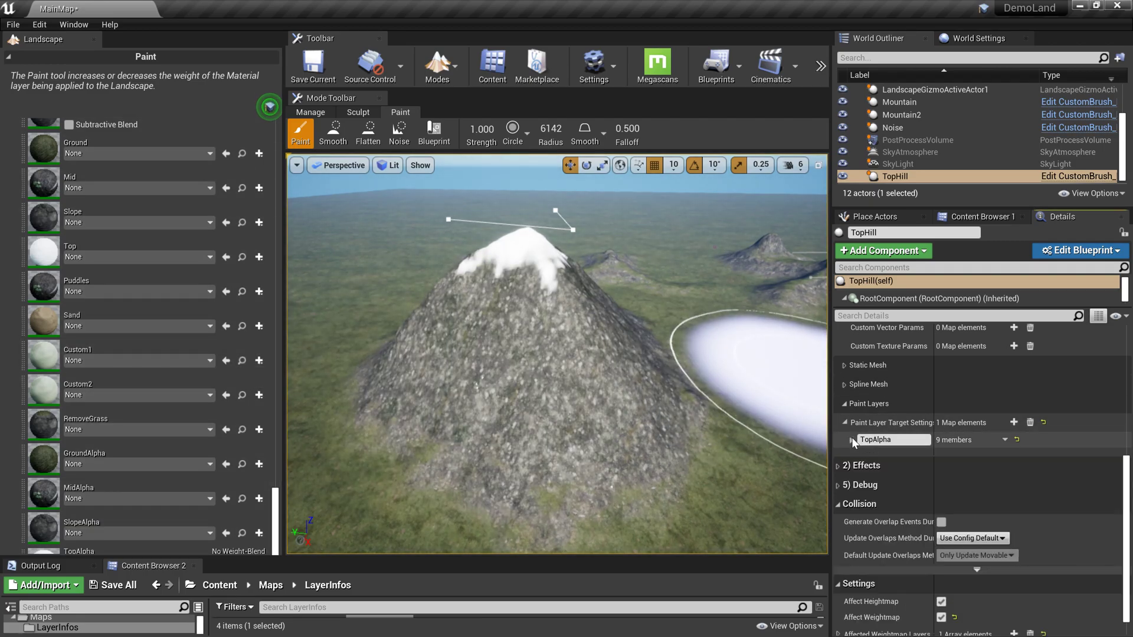
{"action": "left_click", "coordinate": [1014, 423]}
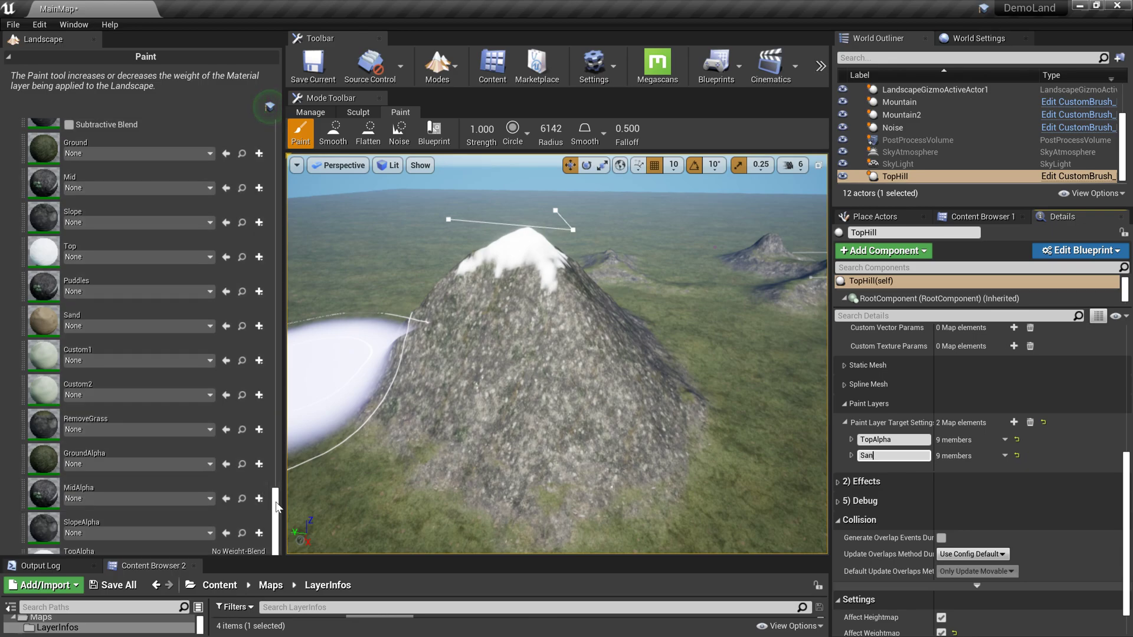
{"action": "left_click_drag", "start_coordinate": [275, 506], "coordinate": [285, 546]}
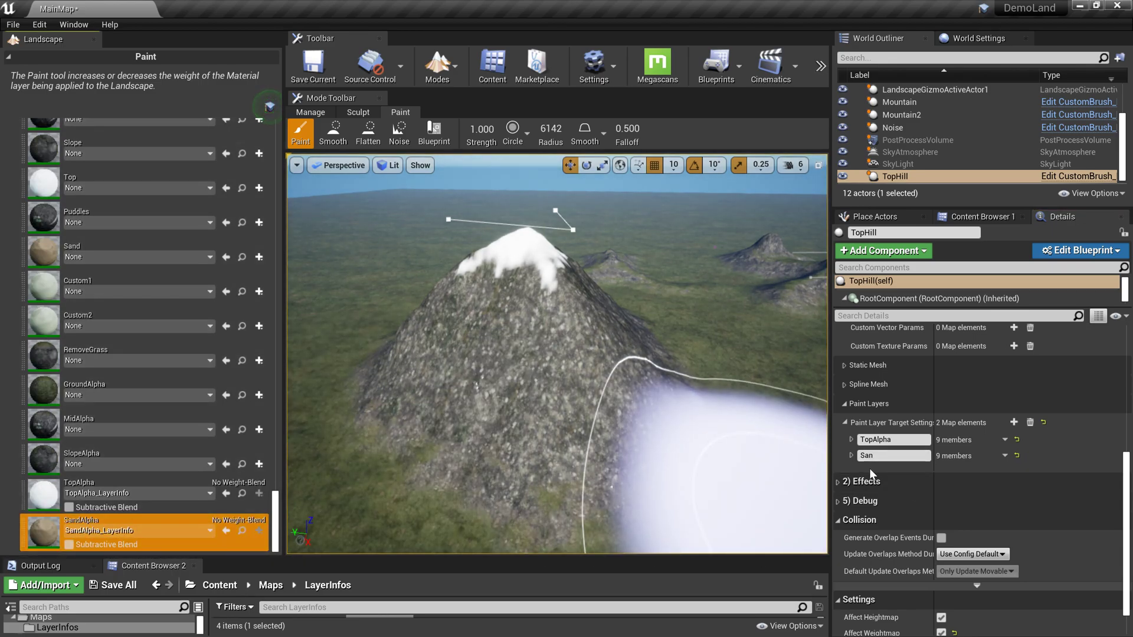
{"action": "left_click", "coordinate": [872, 456]}
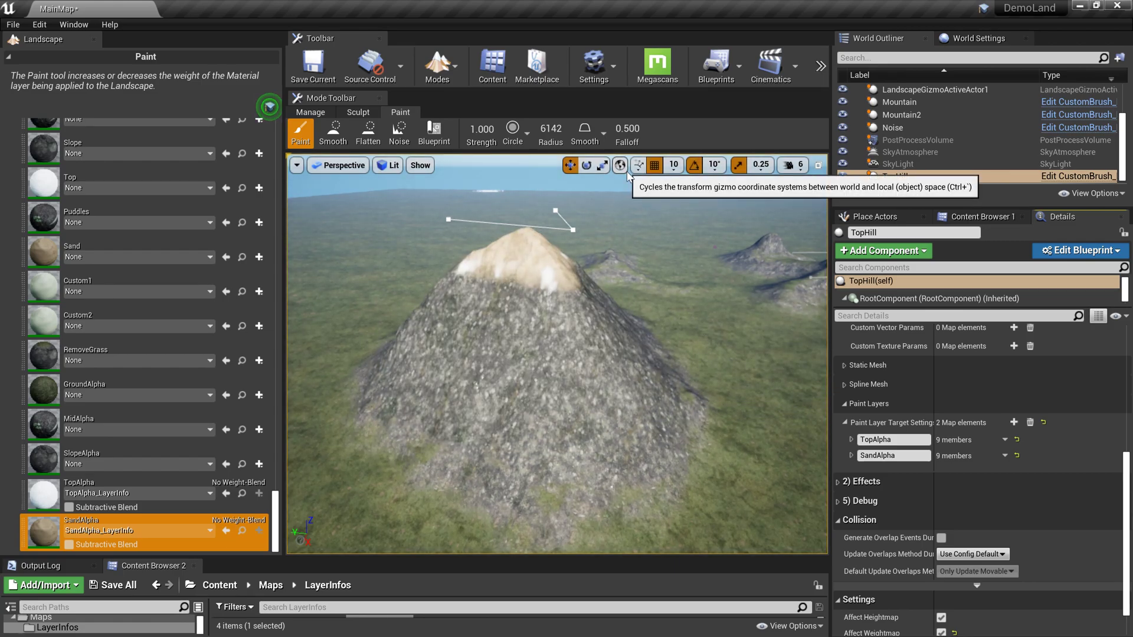
Step: Leave landscape mode and enable Mask Using Band for the TopHill brush's SandAlpha entry
{"action": "left_click", "coordinate": [94, 39]}
{"action": "right_click_drag", "start_coordinate": [470, 253], "coordinate": [372, 207]}
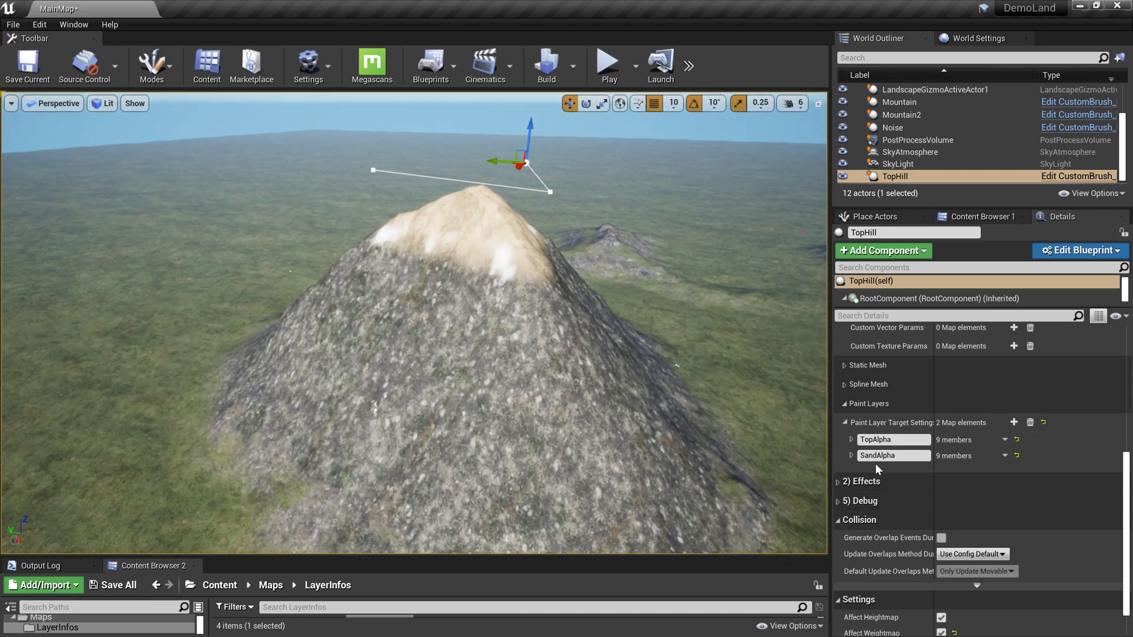
{"action": "left_click", "coordinate": [852, 455]}
{"action": "scroll", "coordinate": [945, 519], "scroll_direction": "down", "scroll_amount": 3}
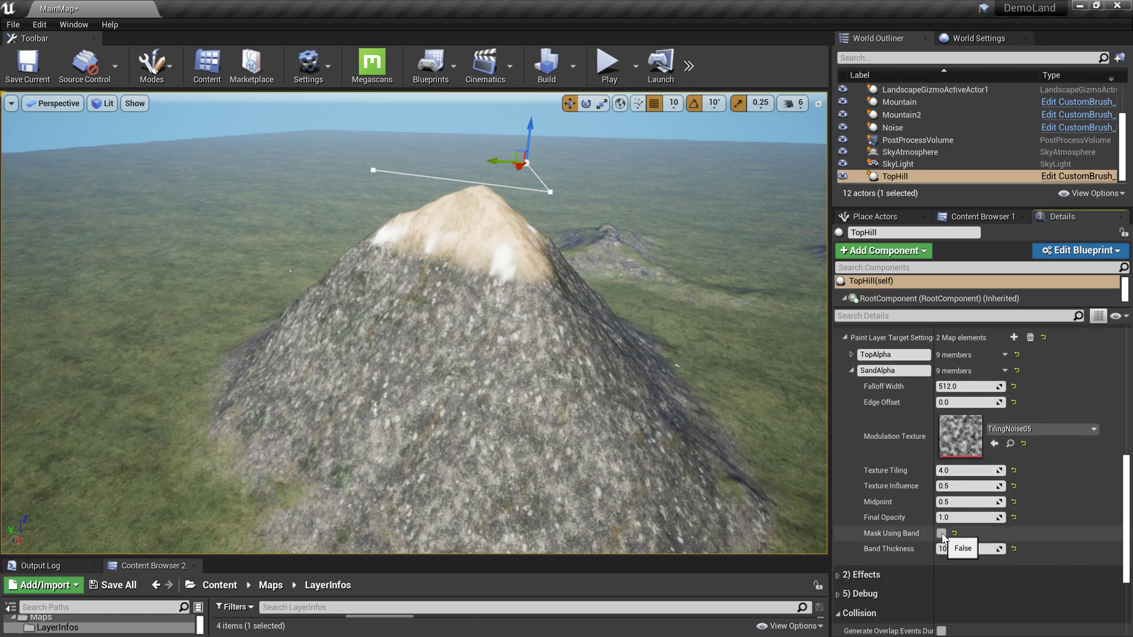
{"action": "left_click", "coordinate": [941, 533]}
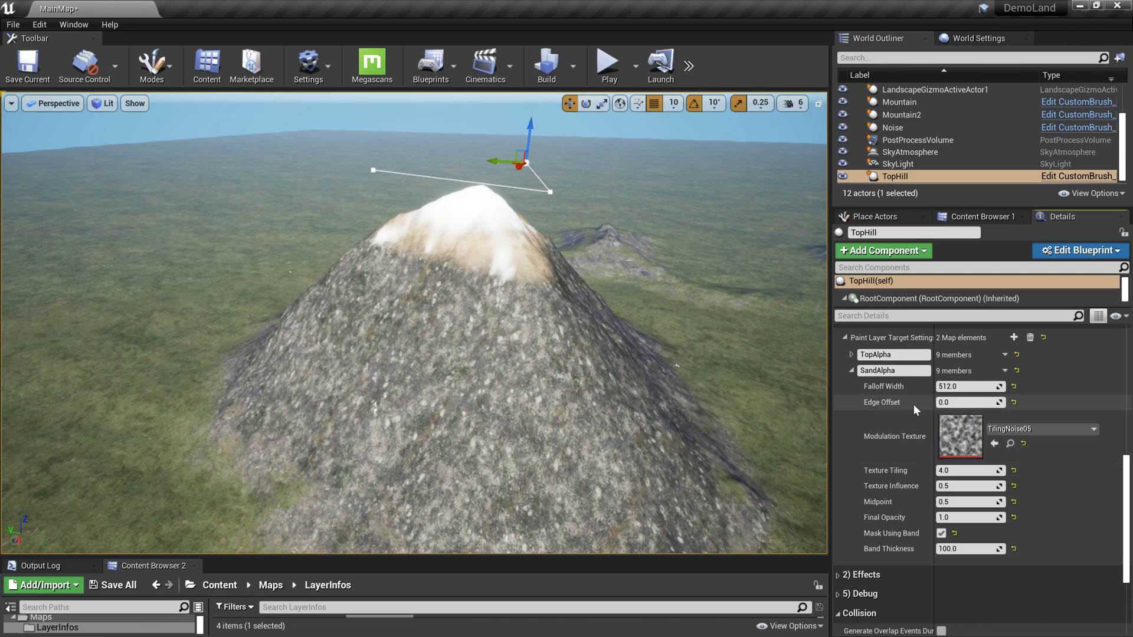
Step: Set the SandAlpha entry's edge offset to 2000 to place the sand band lower on the mountain
{"action": "left_click_drag", "start_coordinate": [957, 406], "coordinate": [1039, 406]}
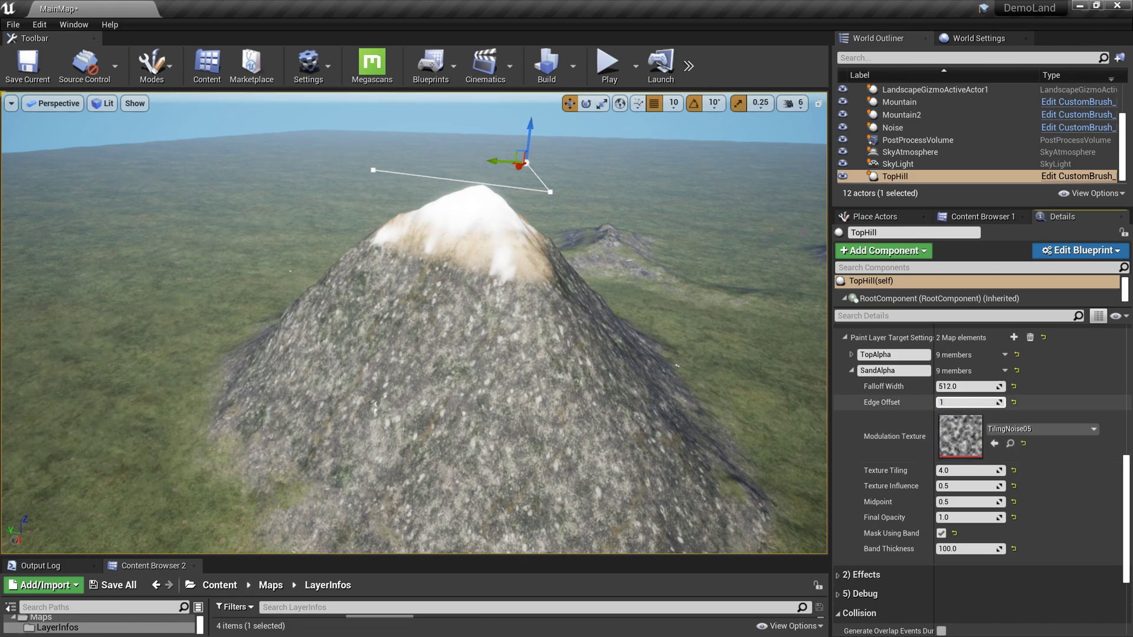
{"action": "key", "text": "Return"}
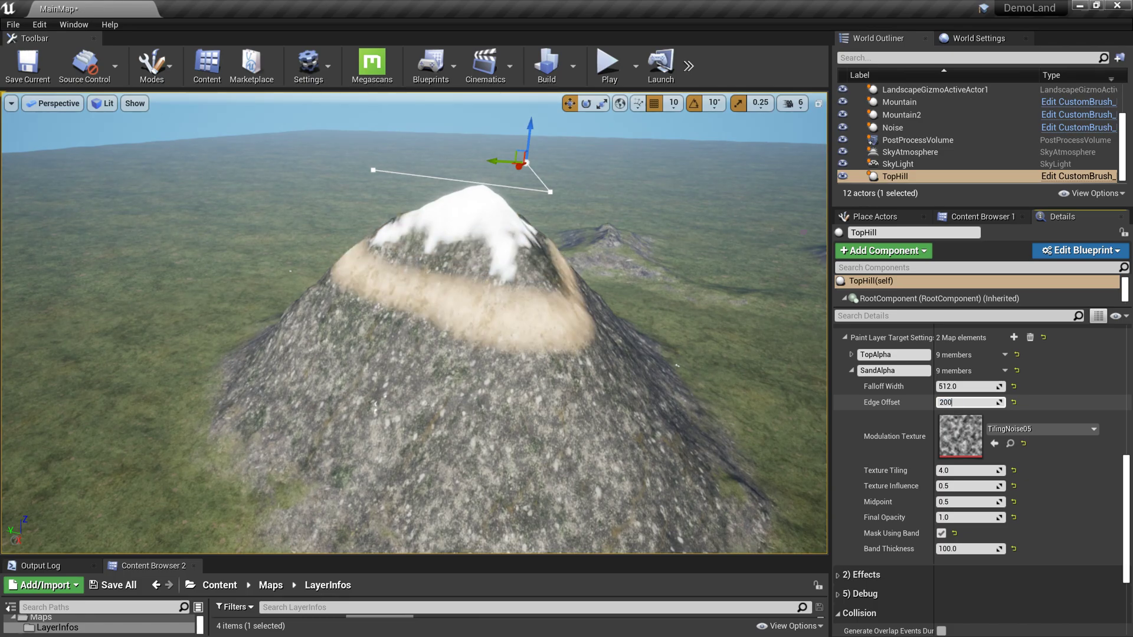
{"action": "key", "text": "Return"}
{"action": "key", "text": "Return"}
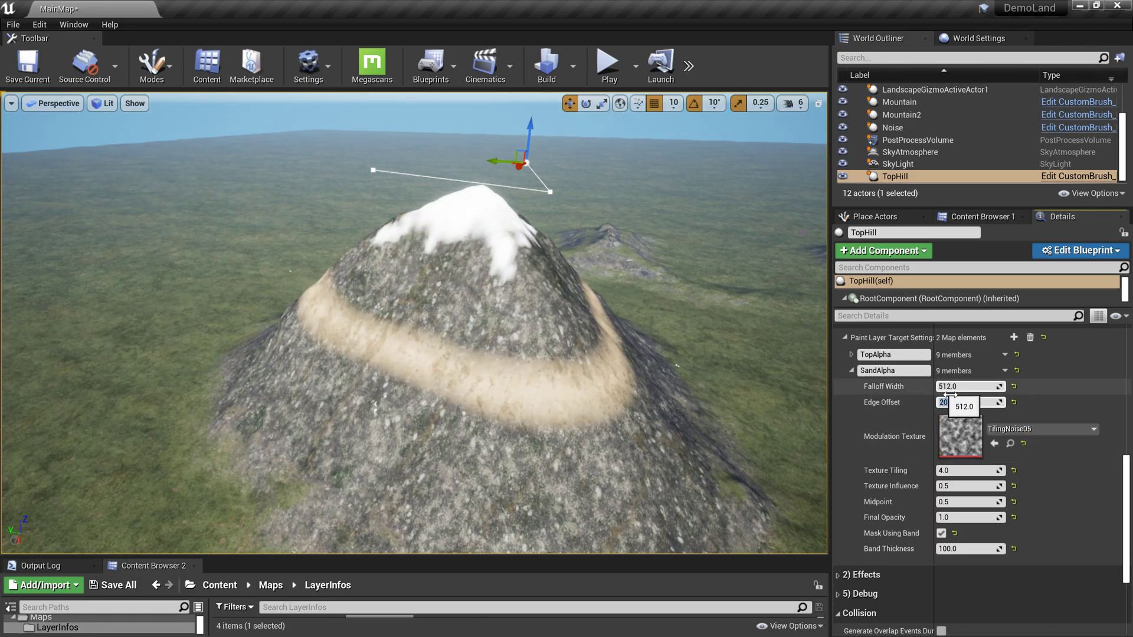
Step: Set the SandAlpha entry's falloff width to about 913.6 and its band thickness to about 1699.3
{"action": "left_click_drag", "start_coordinate": [961, 390], "coordinate": [1086, 549]}
{"action": "left_click_drag", "start_coordinate": [649, 354], "coordinate": [649, 377], "text": "alt"}
{"action": "left_click_drag", "start_coordinate": [484, 413], "coordinate": [626, 423], "text": "alt"}
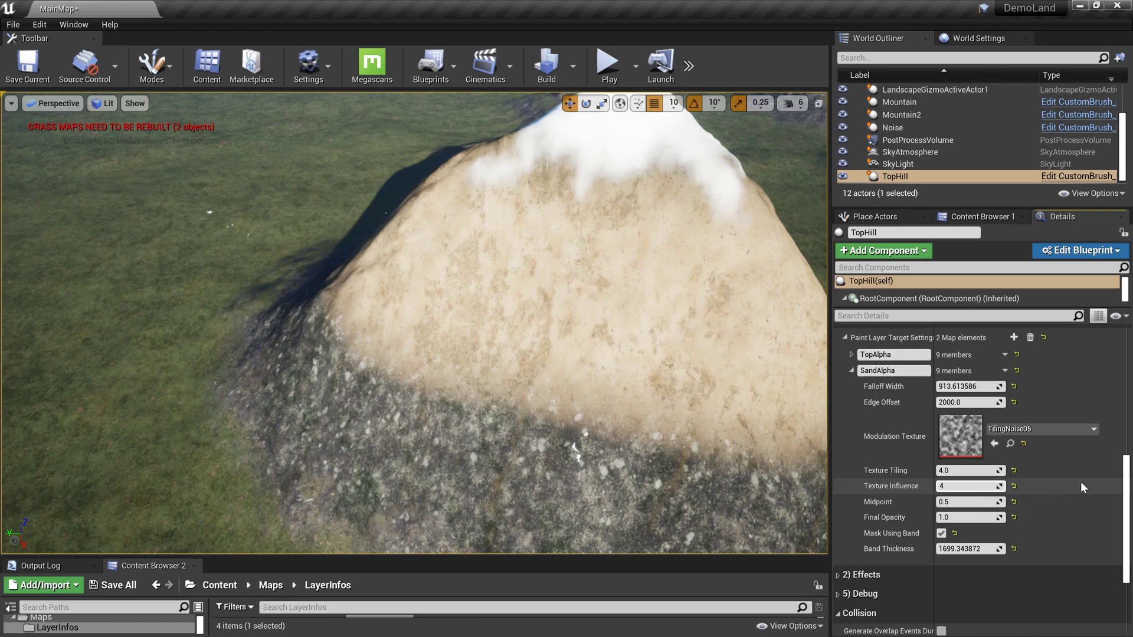
Step: Try texture influence values of 4, 2 and 1.5 on the SandAlpha entry
{"action": "key", "text": "Return"}
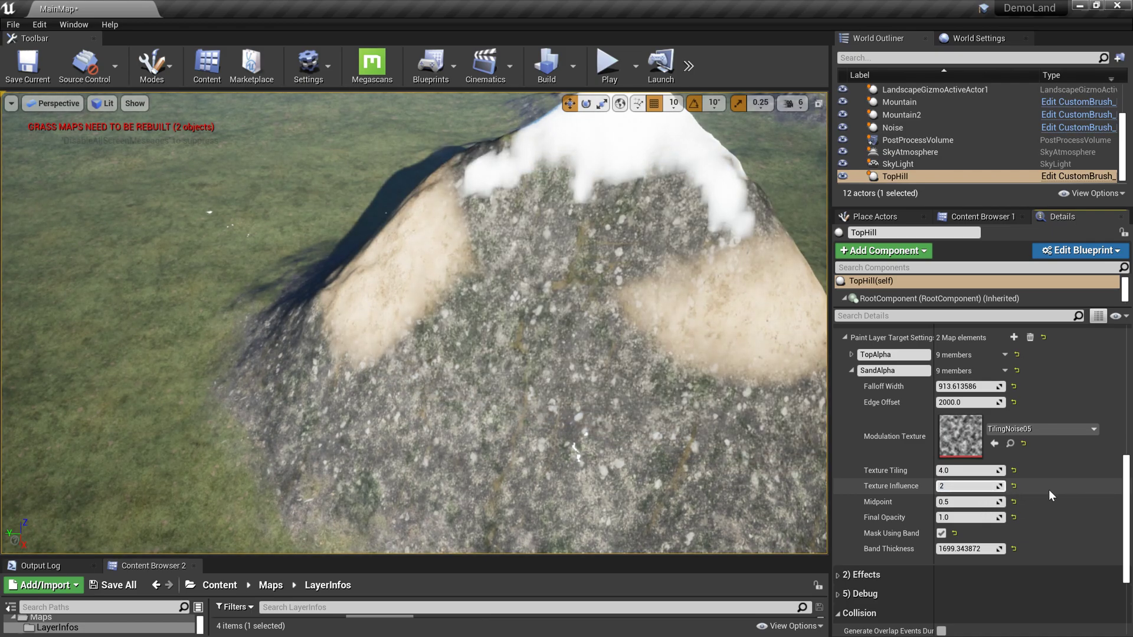
{"action": "type", "text": "2"}
{"action": "key", "text": "Return"}
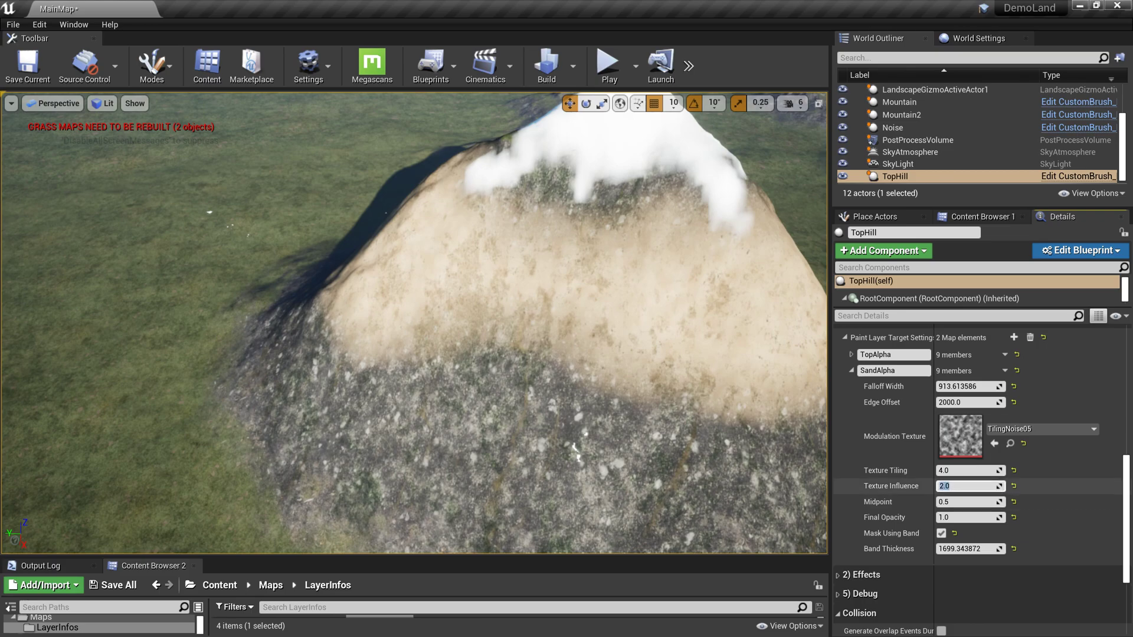
{"action": "type", "text": "1.5"}
{"action": "key", "text": "Return"}
{"action": "scroll", "coordinate": [995, 488], "scroll_direction": "down", "scroll_amount": 1}
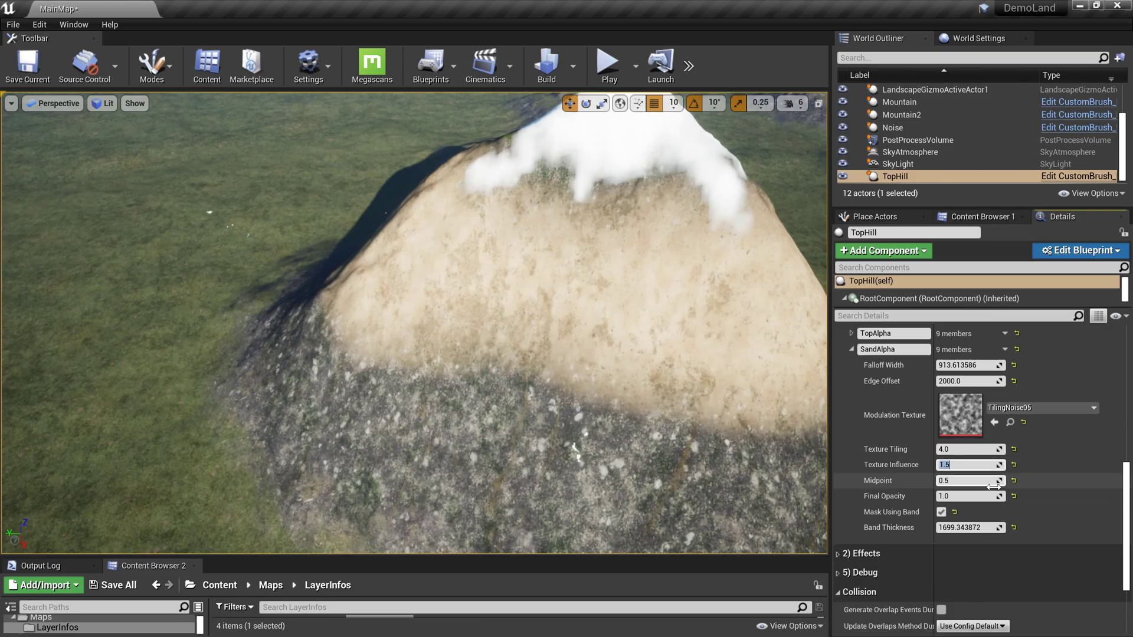
{"action": "scroll", "coordinate": [995, 487], "scroll_direction": "up", "scroll_amount": 1}
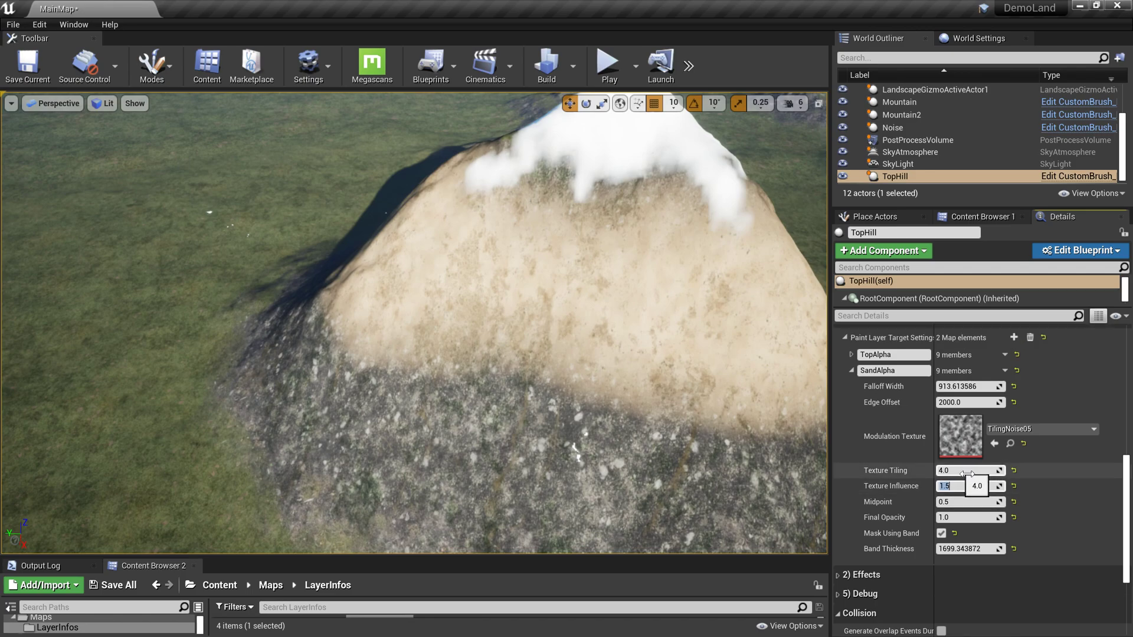
Step: Set the SandAlpha entry's texture tiling to about 16.94 and its texture influence to about 3.31
{"action": "left_click_drag", "start_coordinate": [968, 470], "coordinate": [1015, 470]}
{"action": "right_click_drag", "start_coordinate": [729, 448], "coordinate": [490, 449]}
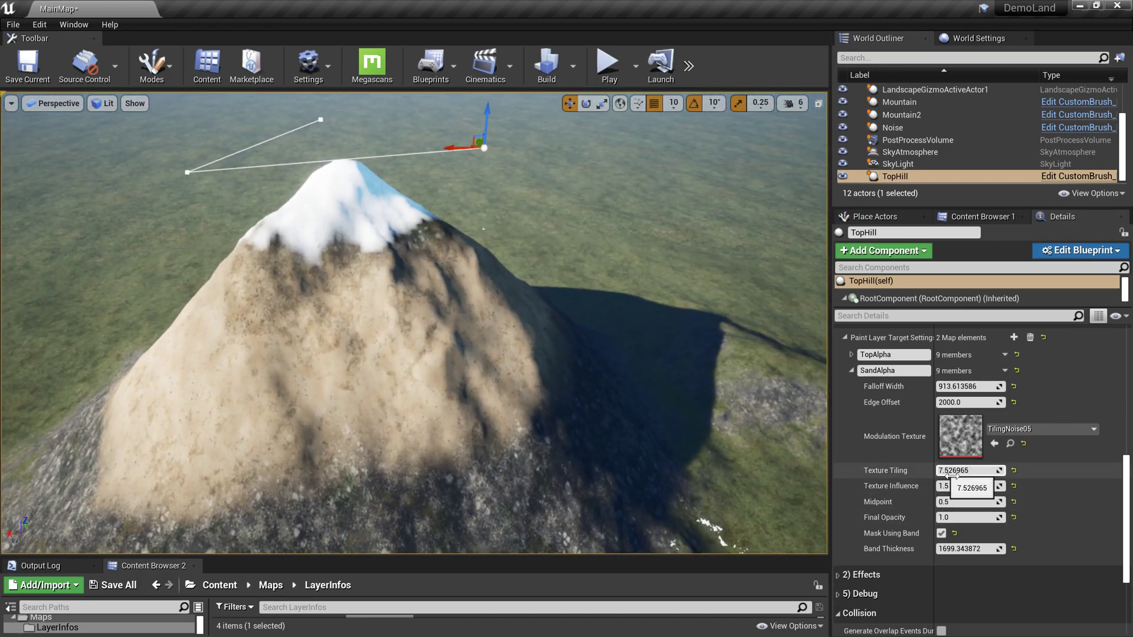
{"action": "left_click_drag", "start_coordinate": [946, 471], "coordinate": [1015, 471]}
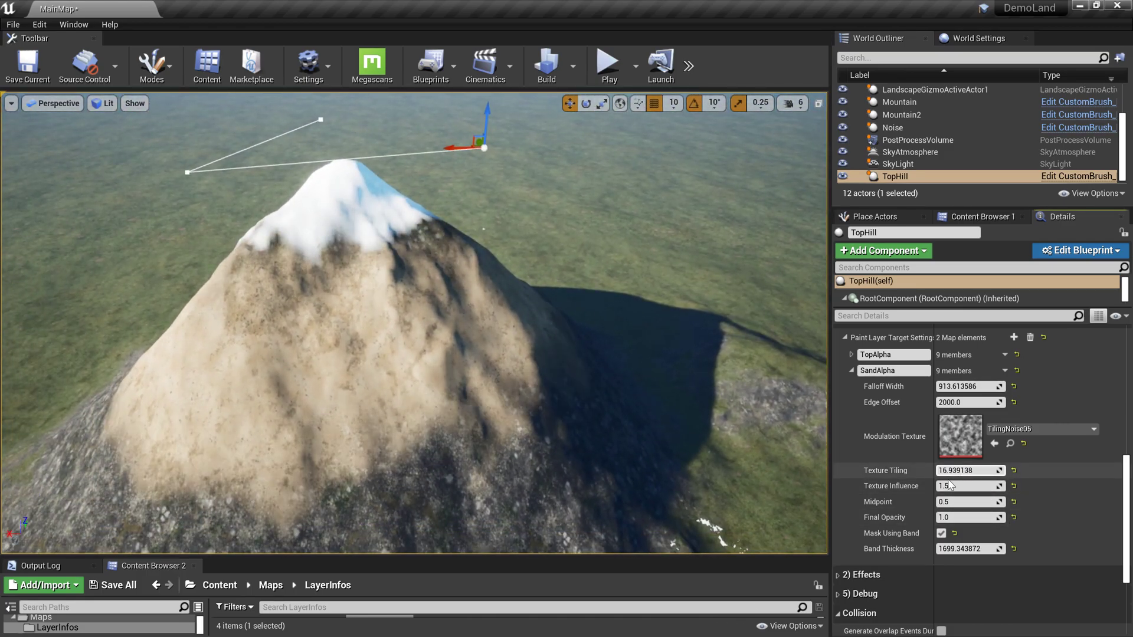
{"action": "left_click_drag", "start_coordinate": [950, 485], "coordinate": [1001, 486]}
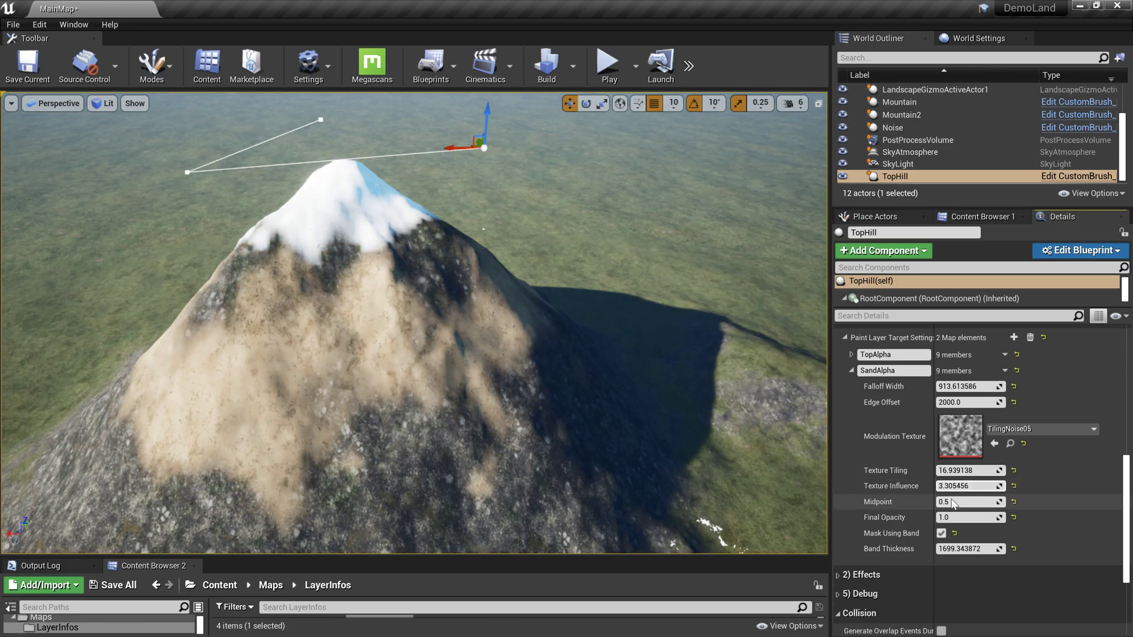
Step: Widen the sand band by setting the SandAlpha entry's band thickness to about 2338
{"action": "left_click_drag", "start_coordinate": [951, 549], "coordinate": [962, 549]}
{"action": "right_click_drag", "start_coordinate": [591, 330], "coordinate": [461, 313]}
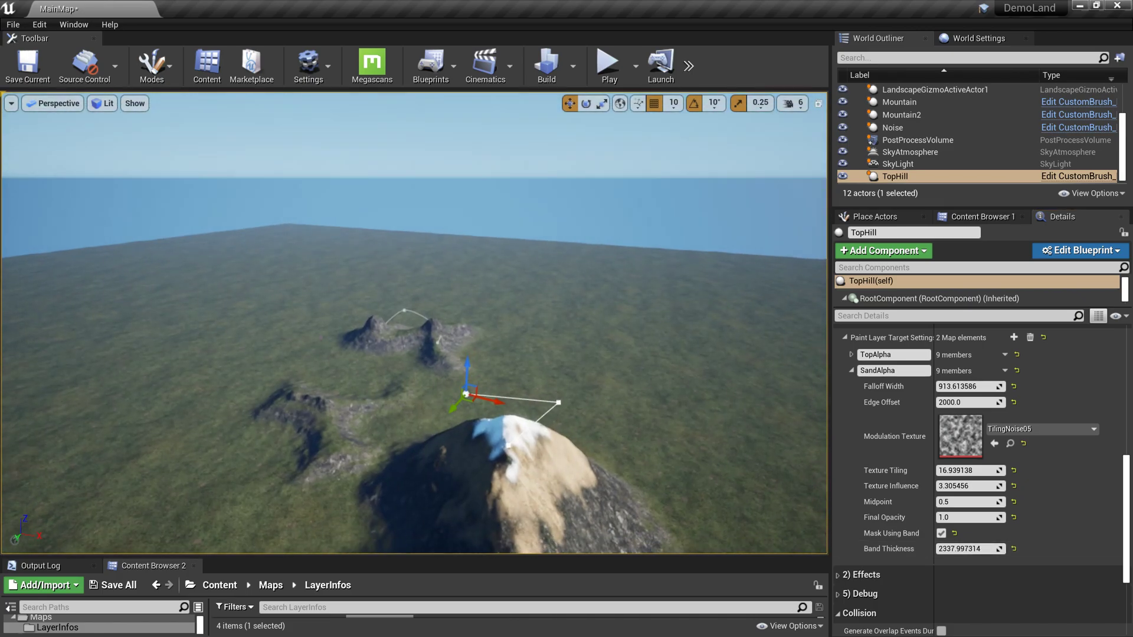
{"action": "right_click_drag", "start_coordinate": [473, 330], "coordinate": [761, 520]}
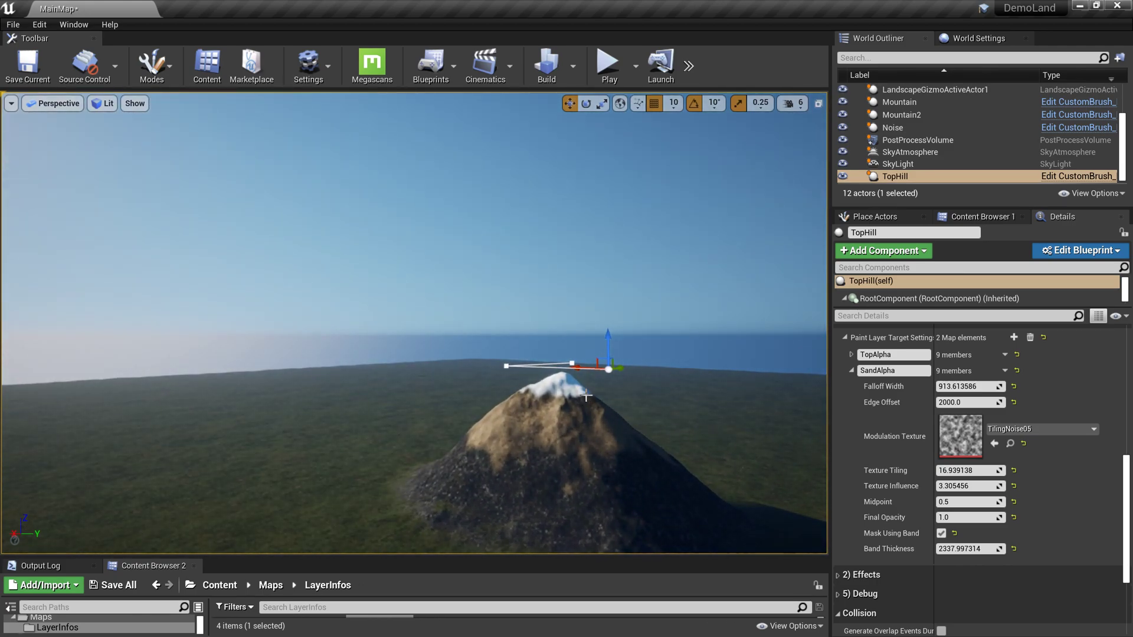
Step: Reselect the TopHill brush and move it a short distance along its X axis
{"action": "left_click", "coordinate": [900, 176]}
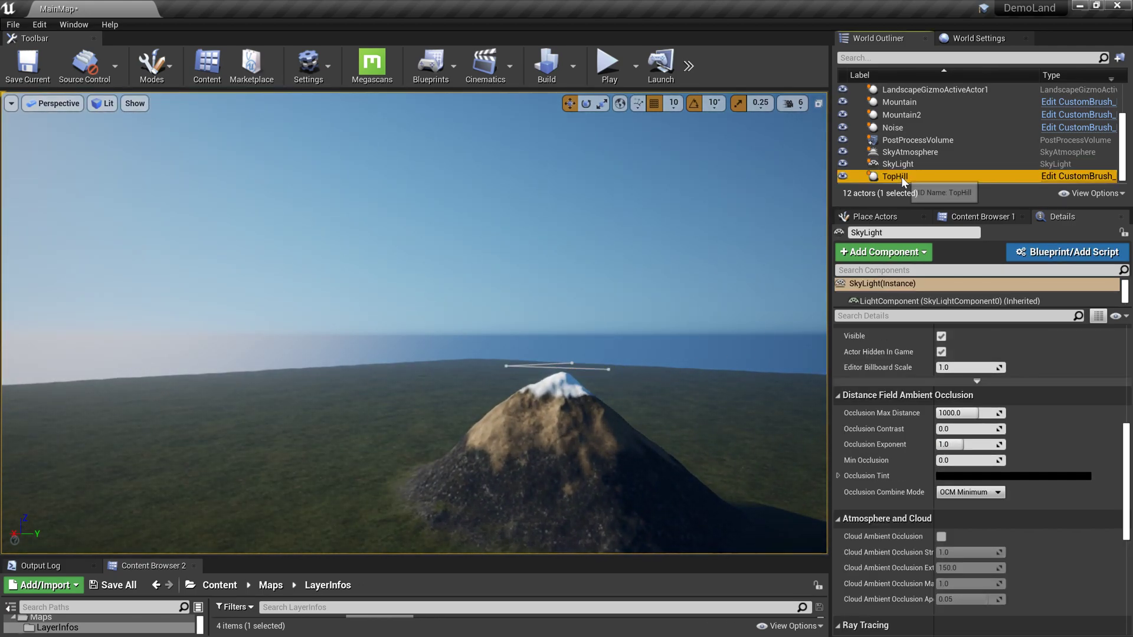
{"action": "mouse_move", "coordinate": [575, 368]}
{"action": "left_mouse_down"}
{"action": "mouse_move", "coordinate": [801, 384]}
{"action": "mouse_move", "coordinate": [278, 350]}
{"action": "mouse_move", "coordinate": [543, 361]}
{"action": "left_mouse_up"}
{"action": "right_click_drag", "start_coordinate": [706, 425], "coordinate": [705, 425]}
{"action": "right_click_drag", "start_coordinate": [628, 483], "coordinate": [628, 483]}
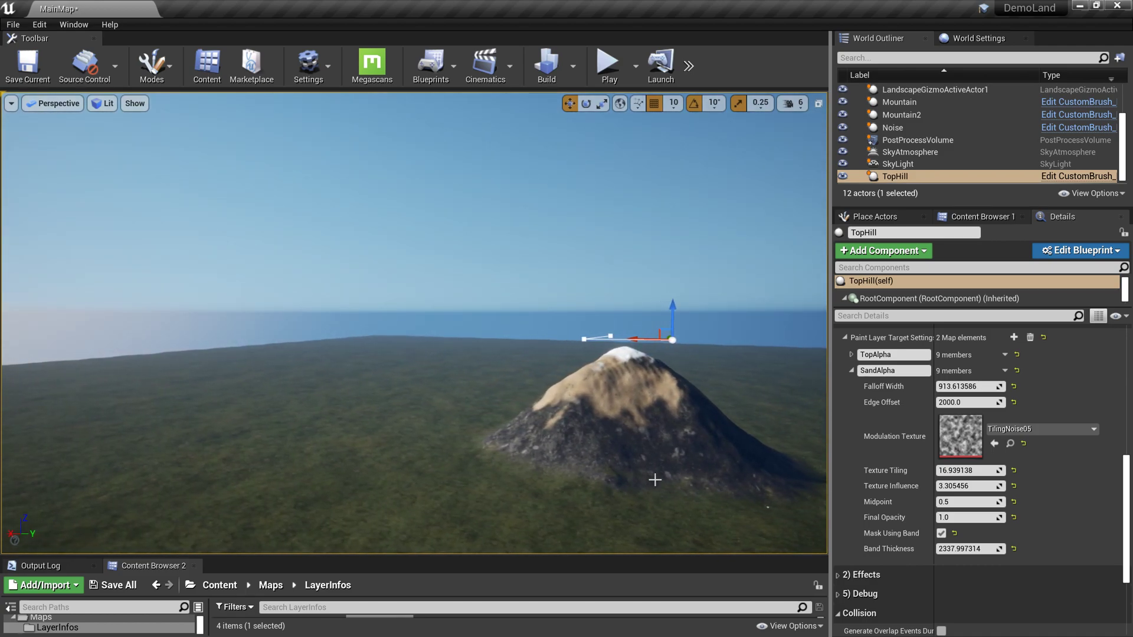
{"action": "left_click", "coordinate": [851, 371]}
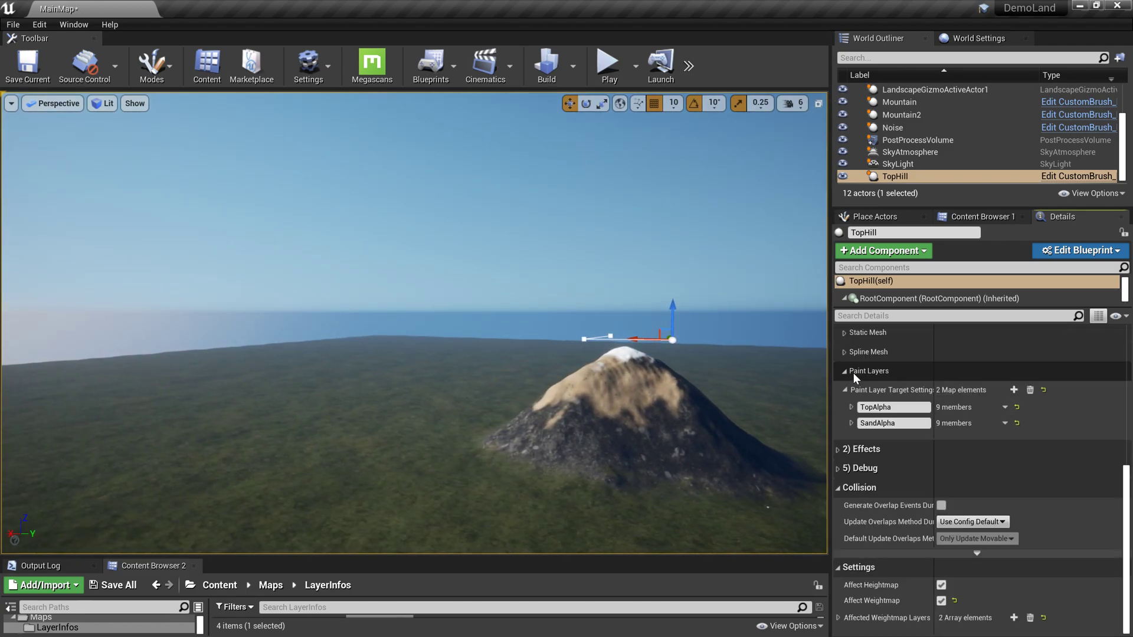
{"action": "mouse_move", "coordinate": [740, 443]}
{"action": "right_mouse_down"}
{"action": "mouse_move", "coordinate": [721, 436]}
{"action": "mouse_move", "coordinate": [754, 445]}
{"action": "right_mouse_up"}
{"action": "left_click", "coordinate": [851, 424]}
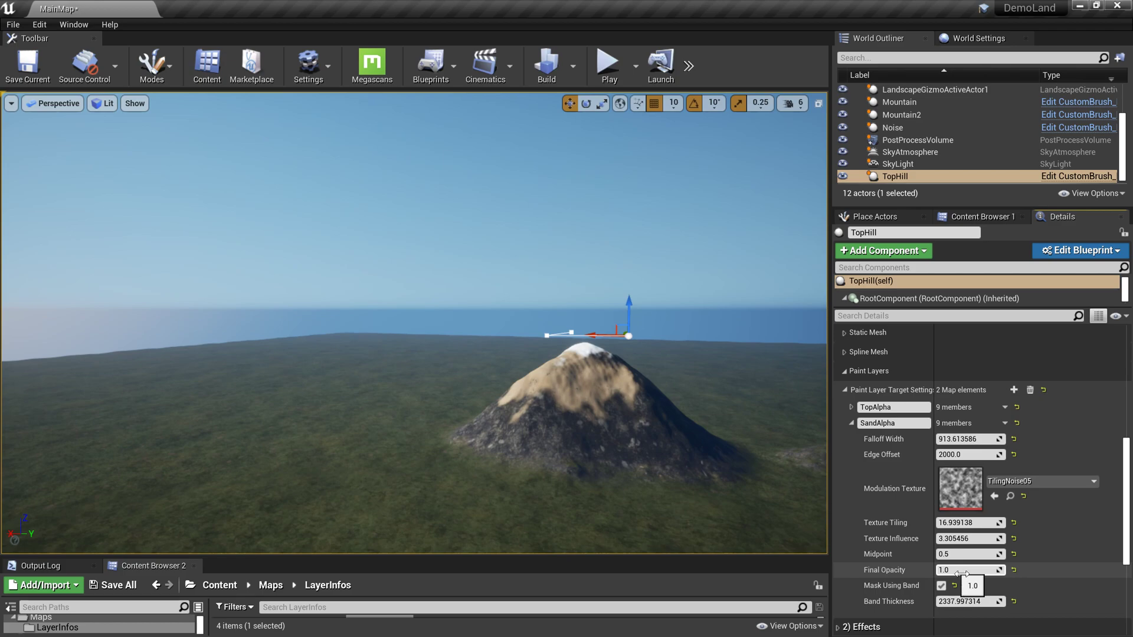
{"action": "scroll", "coordinate": [576, 436], "scroll_direction": "down", "scroll_amount": 5}
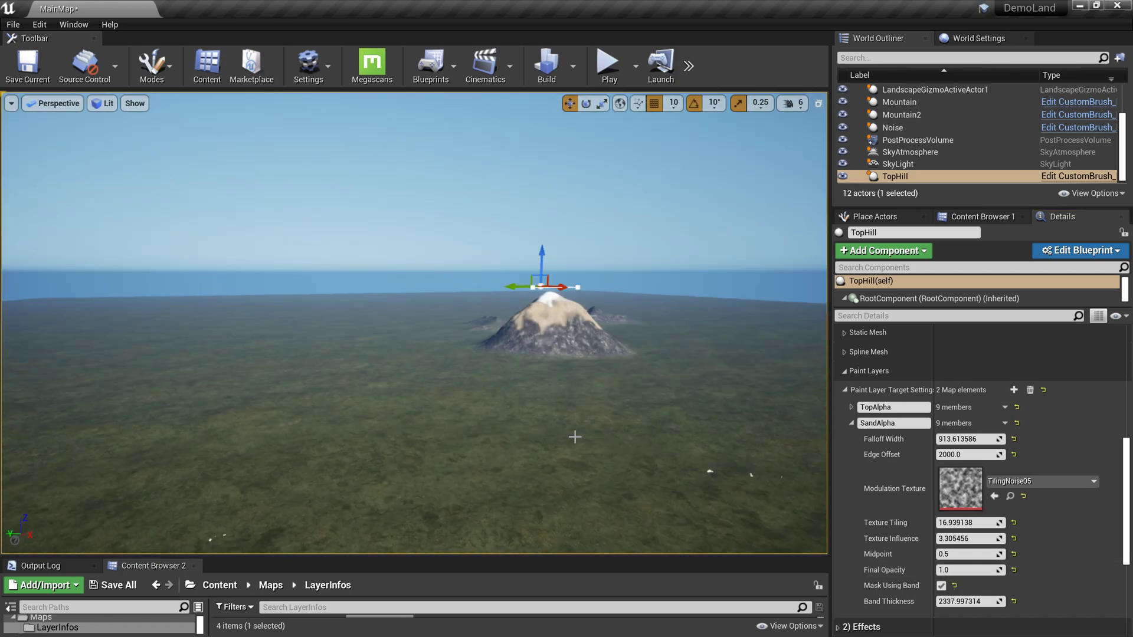